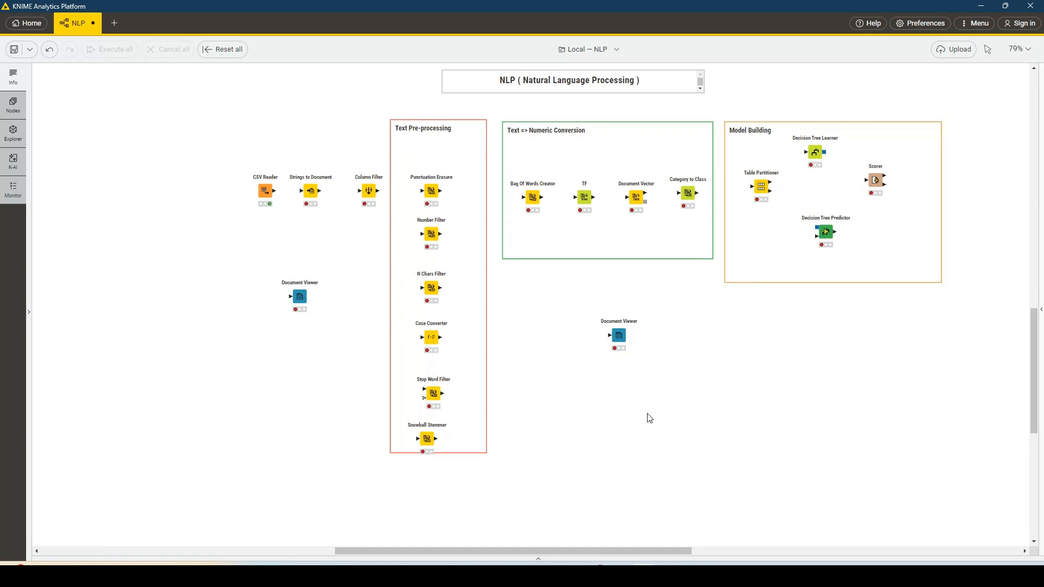
Step: Examine the imdb-reviews.csv preview in the CSV Reader's configuration, checking the Text and Sentiment columns across the rows
right_click(269, 201)
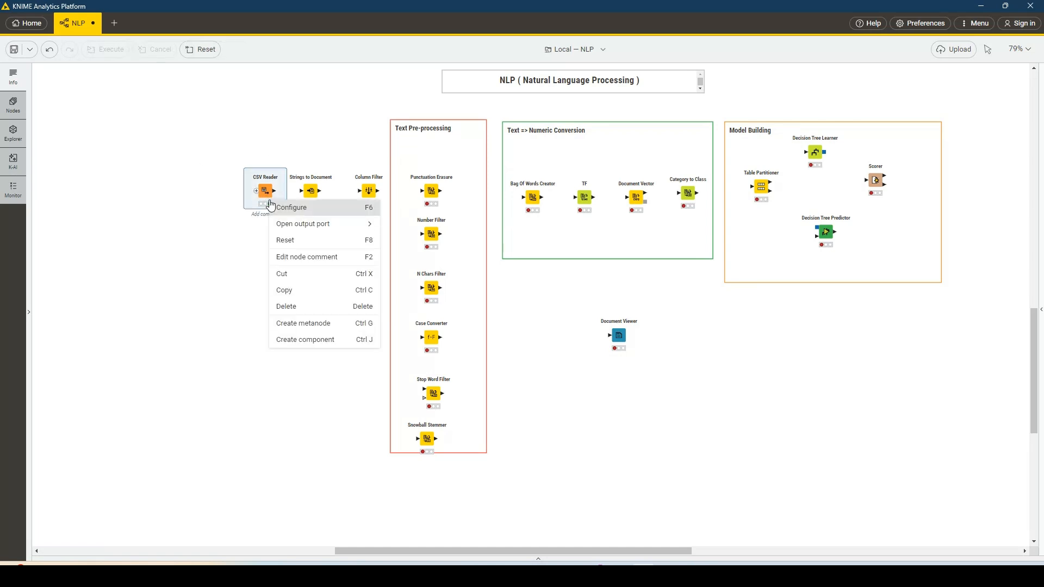
click(284, 216)
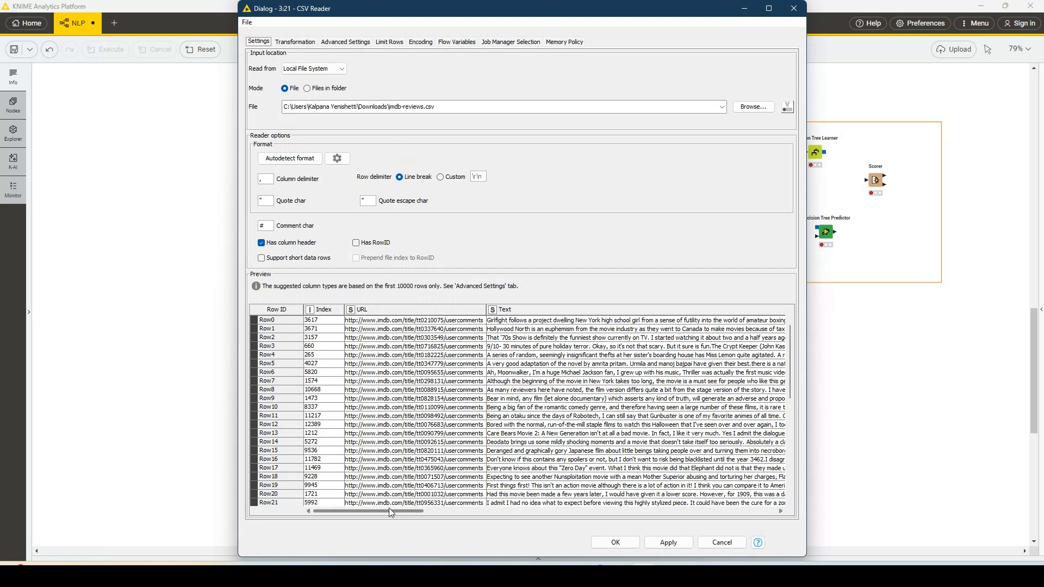
drag(393, 513, 434, 517)
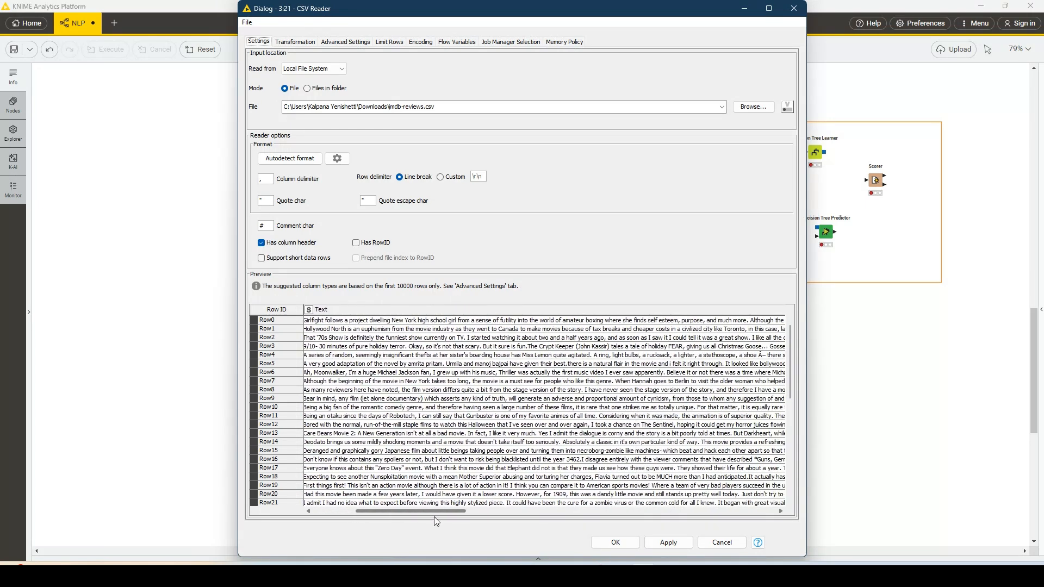
click(451, 331)
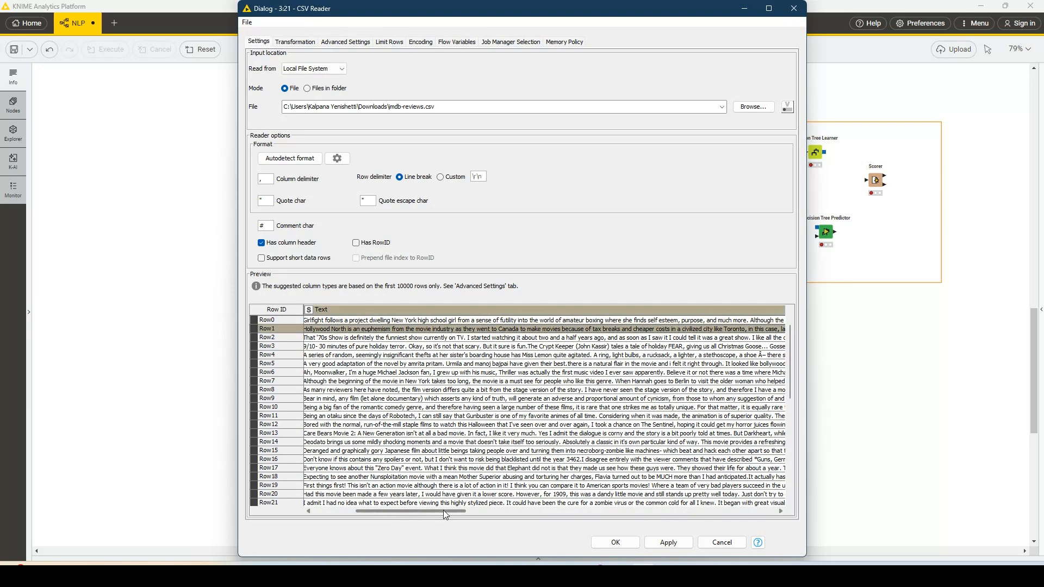
drag(443, 510, 758, 523)
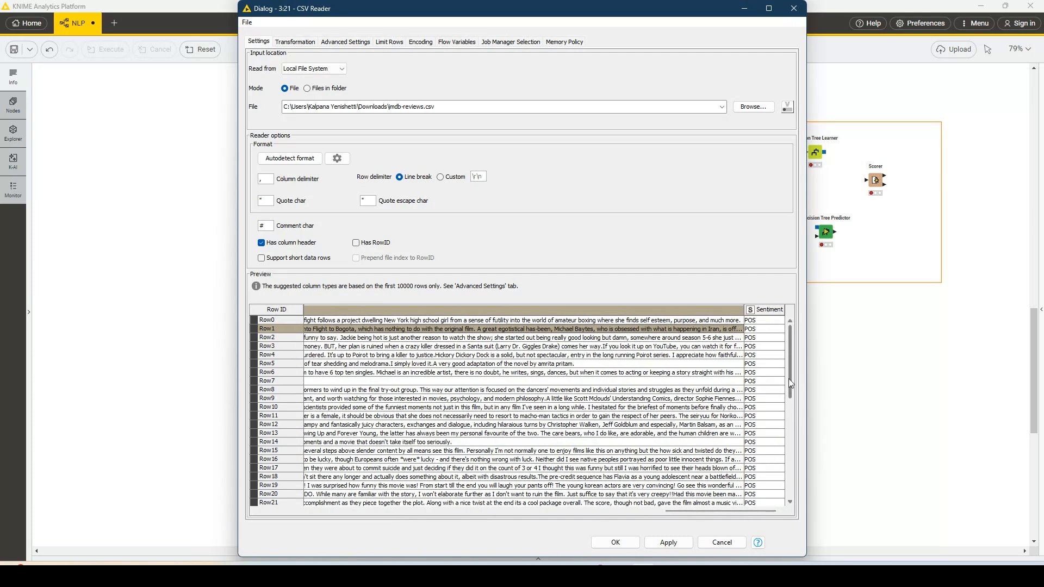
drag(791, 384, 791, 495)
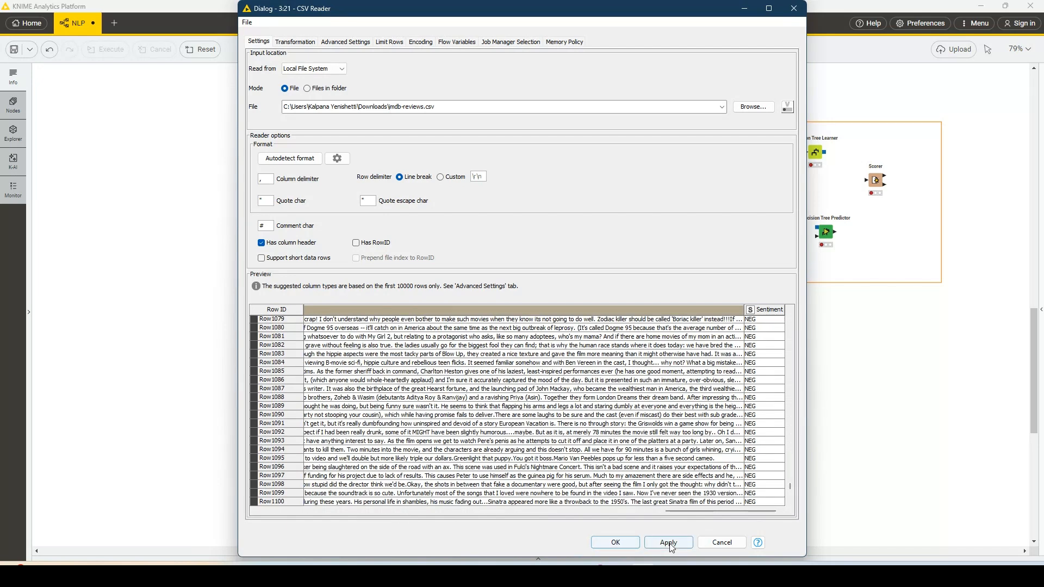
click(722, 542)
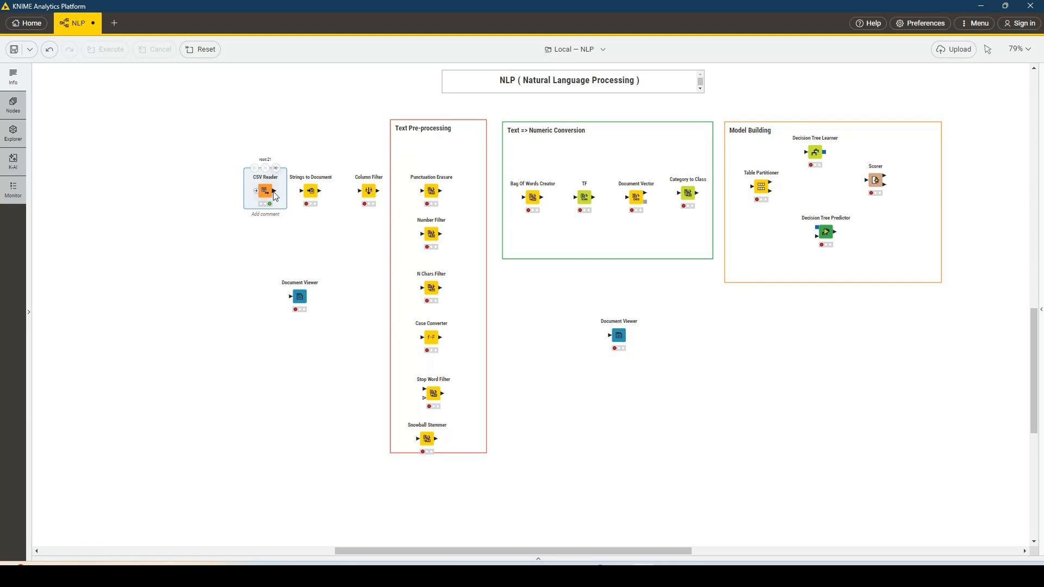
Step: Connect the CSV Reader to Strings to Document and execute it with Text as full text, URL as source and Sentiment as category
click(310, 192)
drag(274, 191, 311, 192)
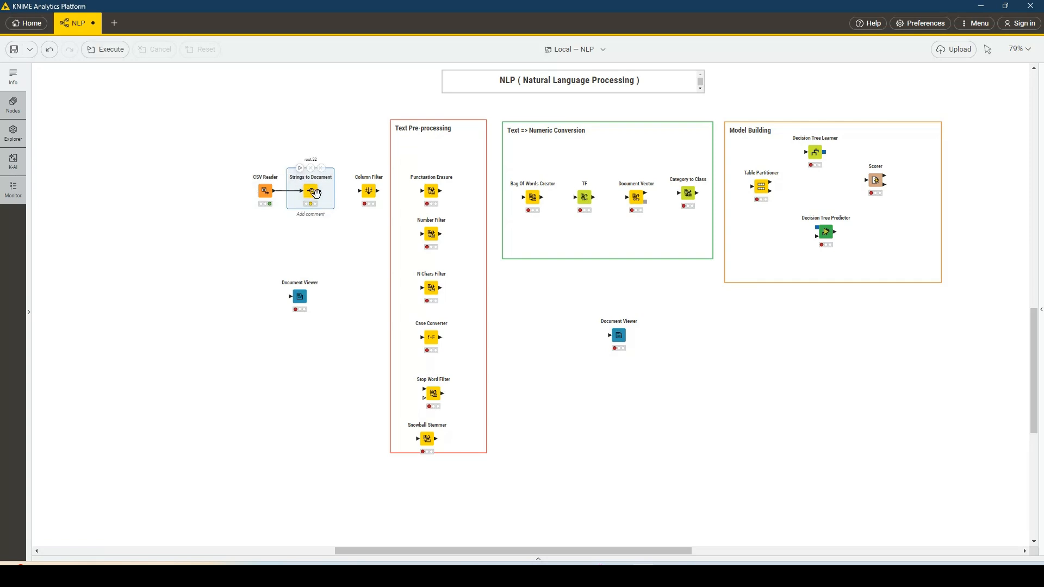
right_click(316, 193)
click(329, 204)
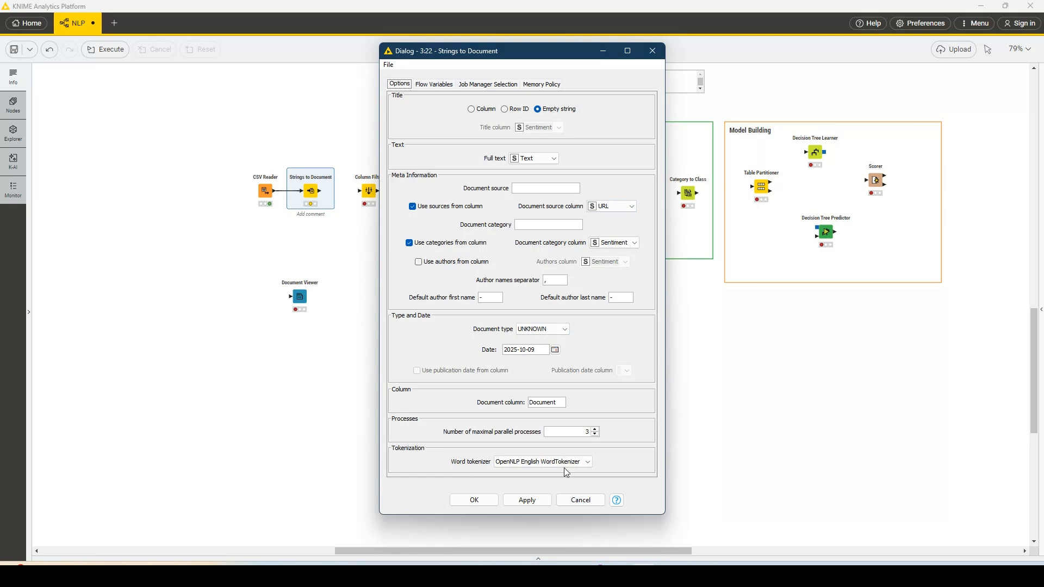
click(527, 501)
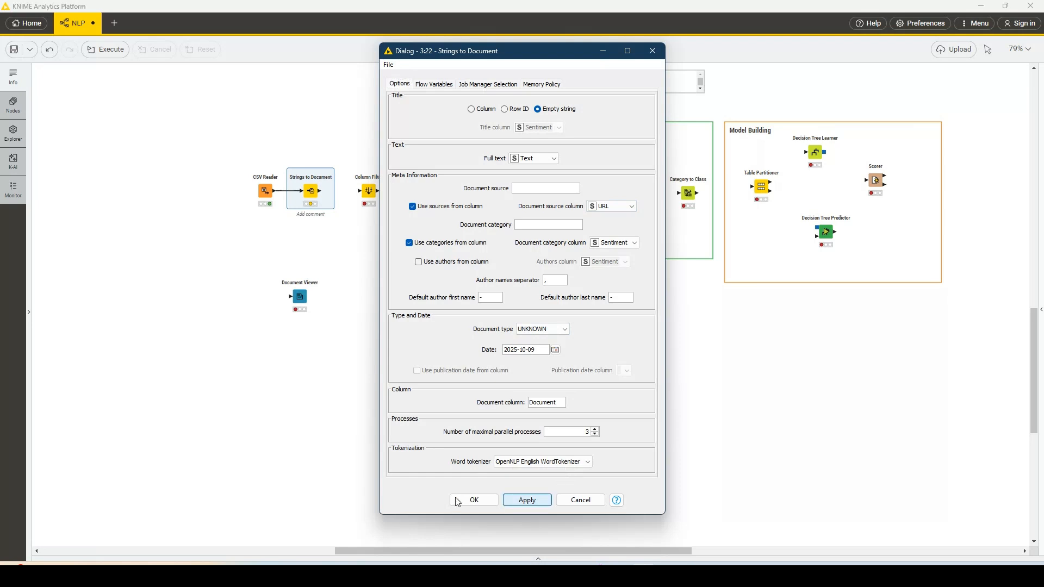
click(475, 500)
right_click(317, 195)
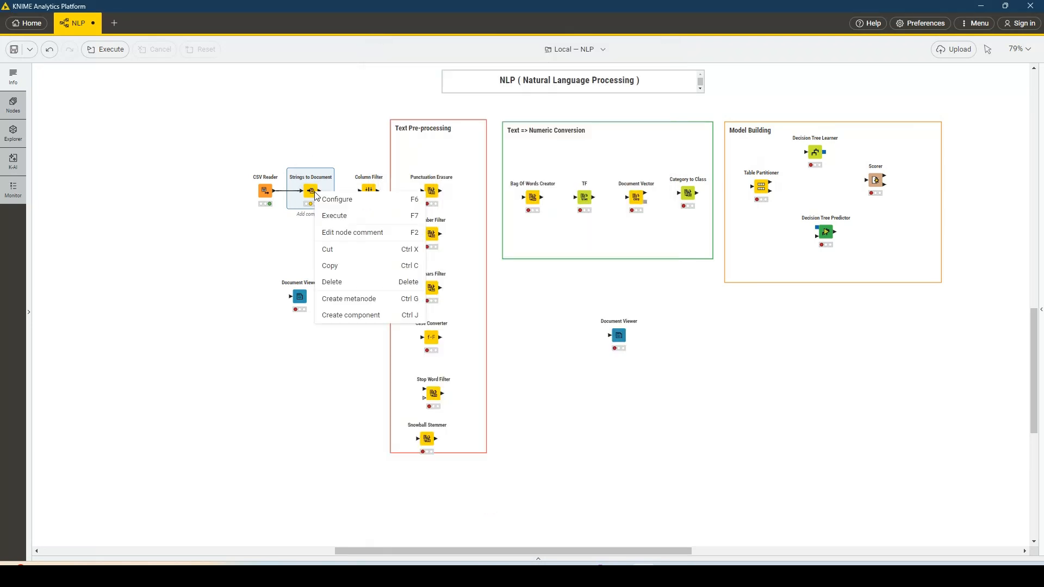
click(333, 215)
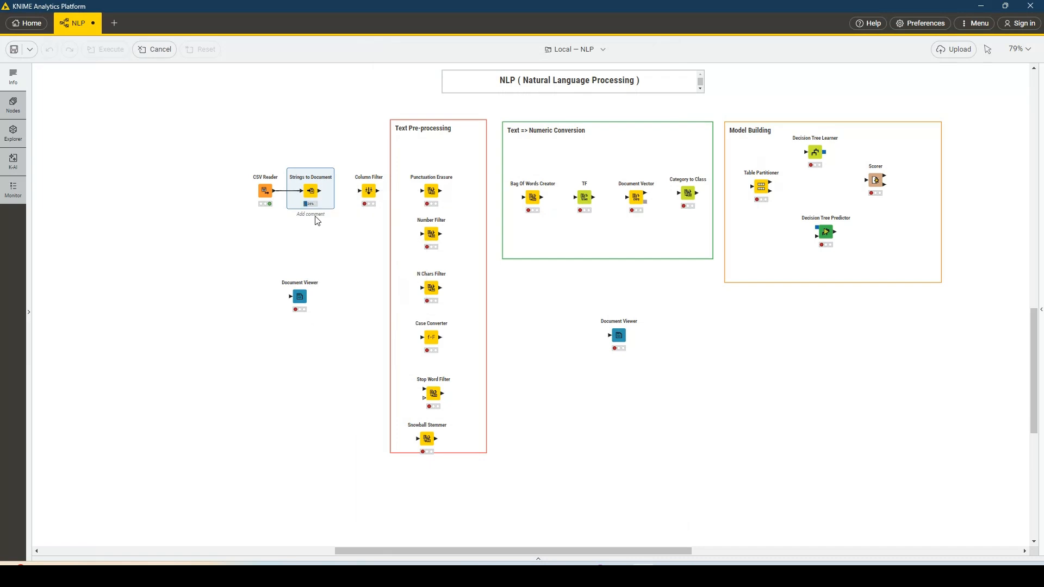
Step: Compare the output table of the CSV Reader with that of the Strings to Document node
click(265, 190)
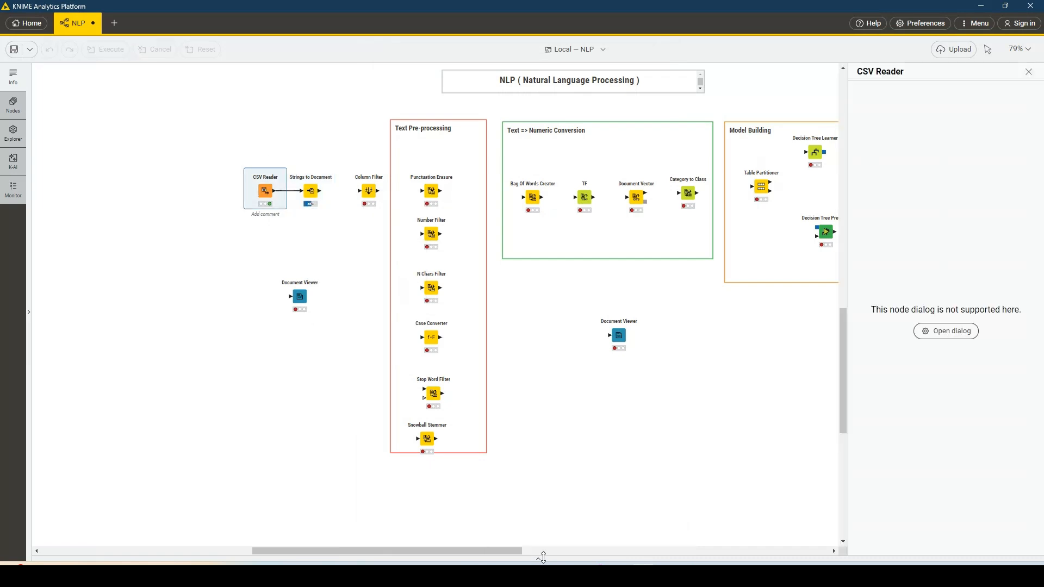
drag(537, 553, 210, 372)
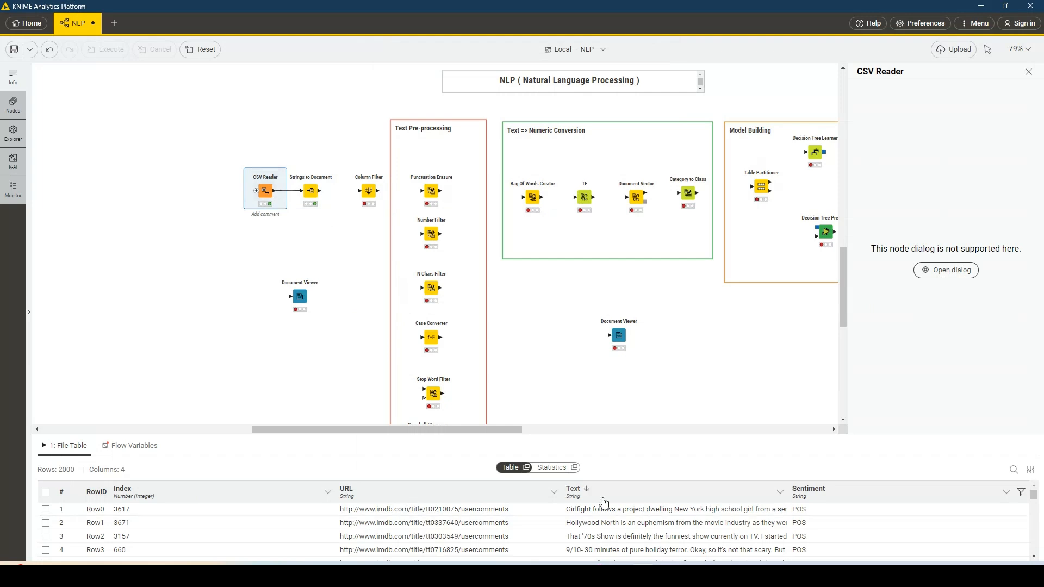
right_click(314, 194)
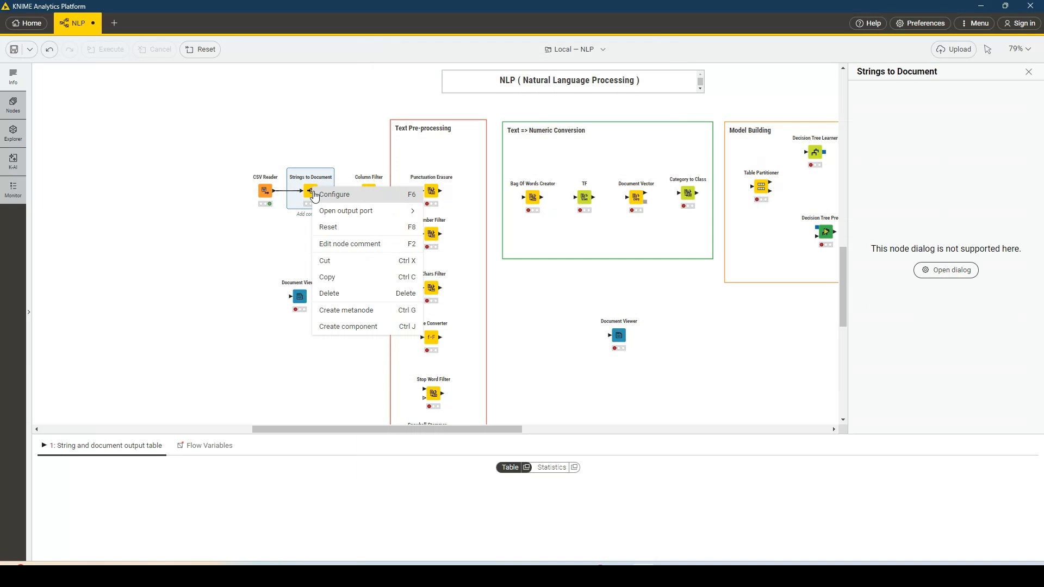
mouse_move(337, 212)
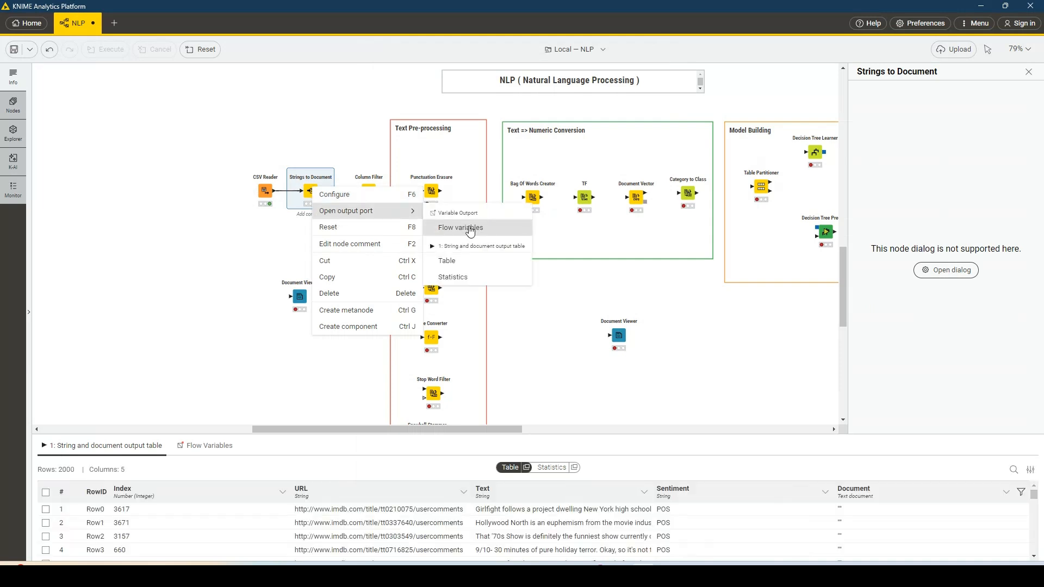
click(237, 232)
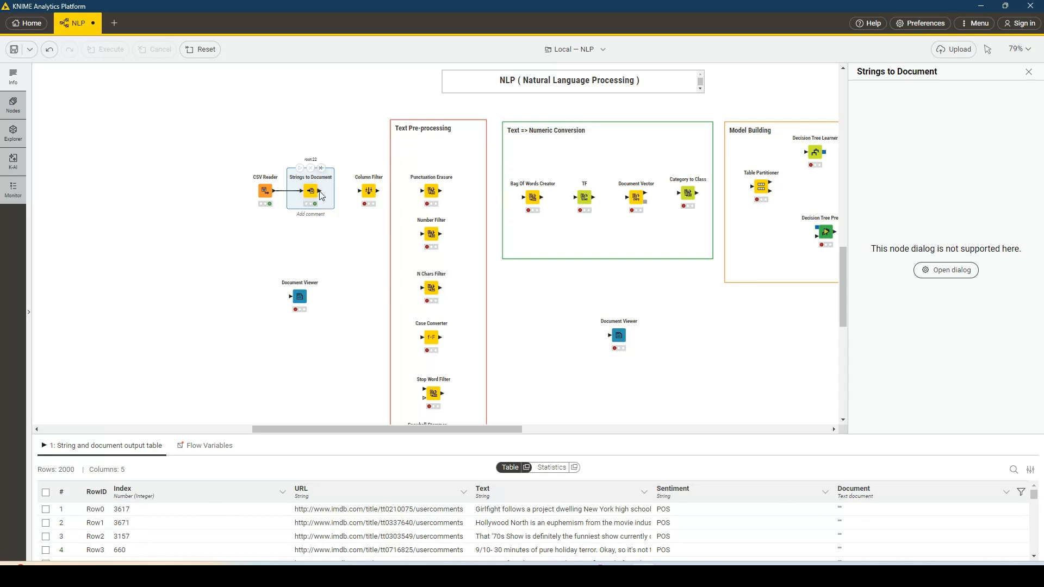
Step: Connect Strings to Document to the Column Filter and execute the filter with only the Document column included
drag(320, 191, 367, 193)
click(370, 194)
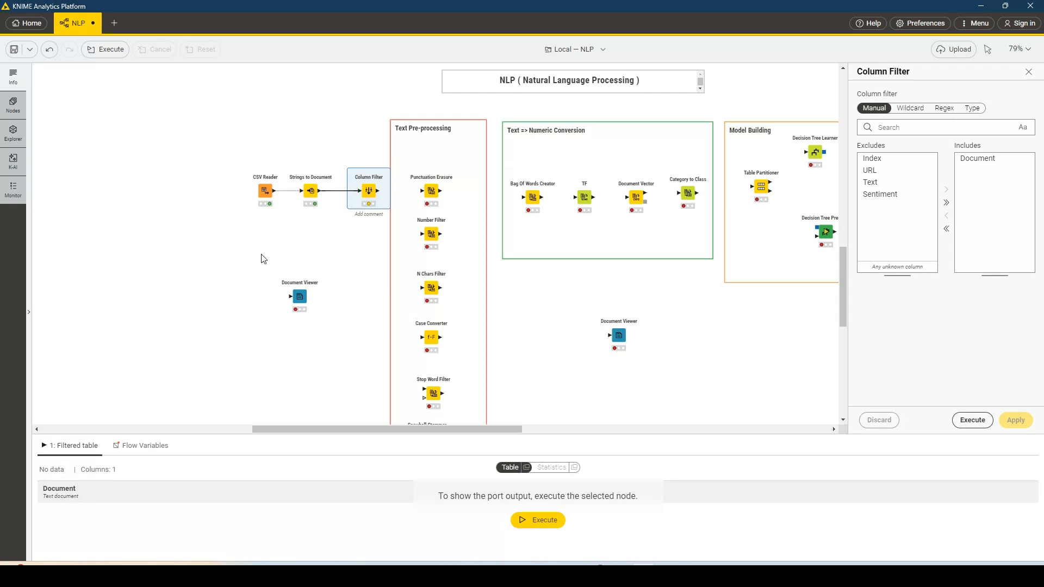
right_click(366, 195)
click(380, 220)
Step: Connect the Column Filter output to the Document Viewer below it and execute the viewer
drag(378, 193, 288, 298)
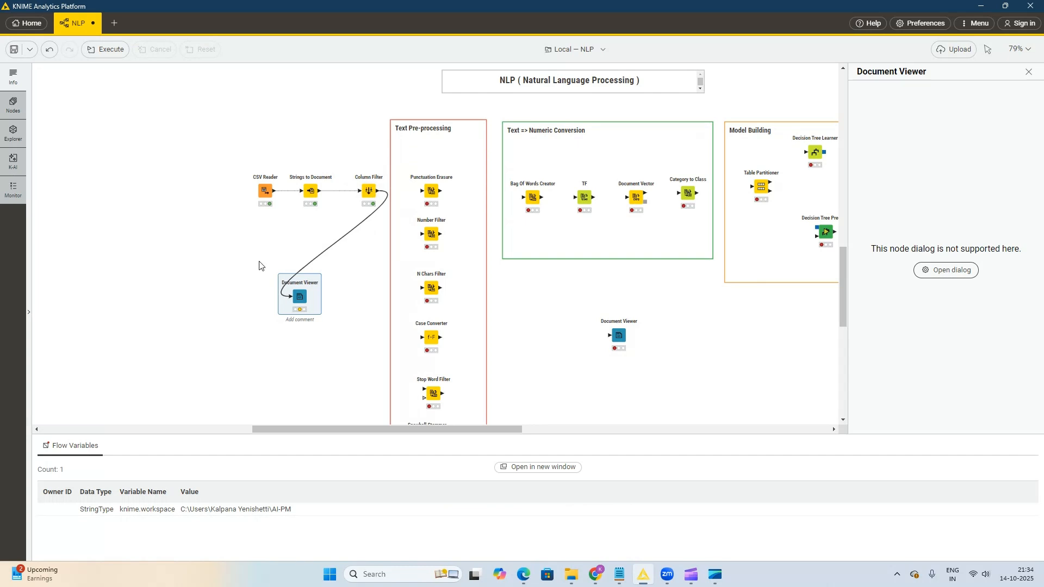
right_click(370, 193)
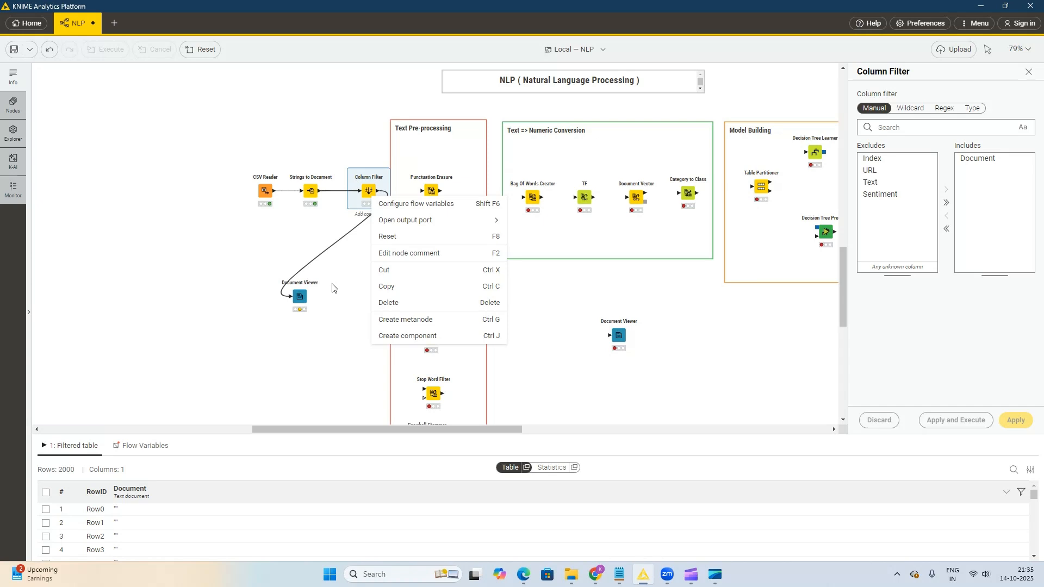
click(298, 299)
right_click(302, 303)
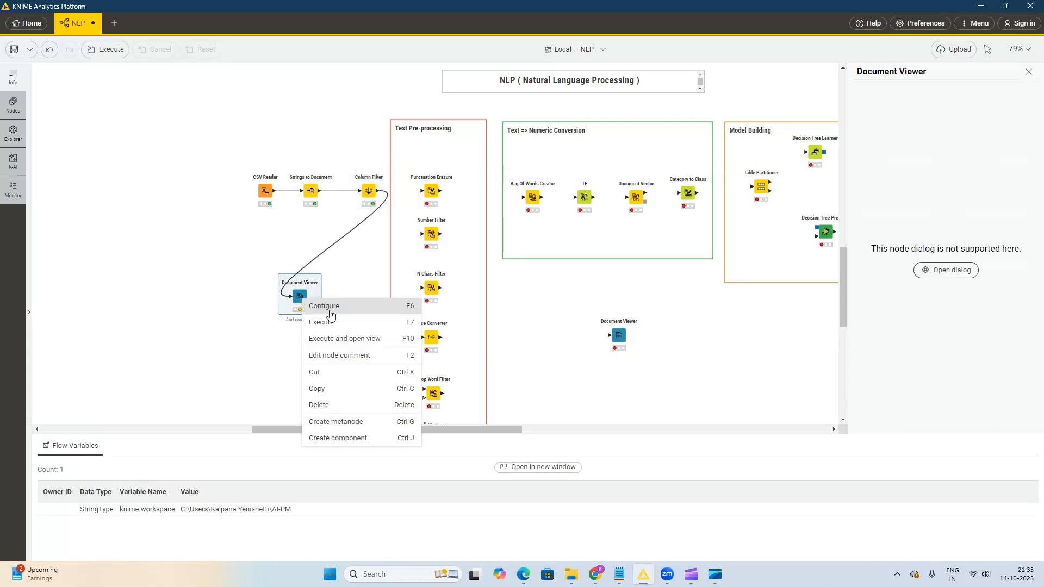
click(331, 320)
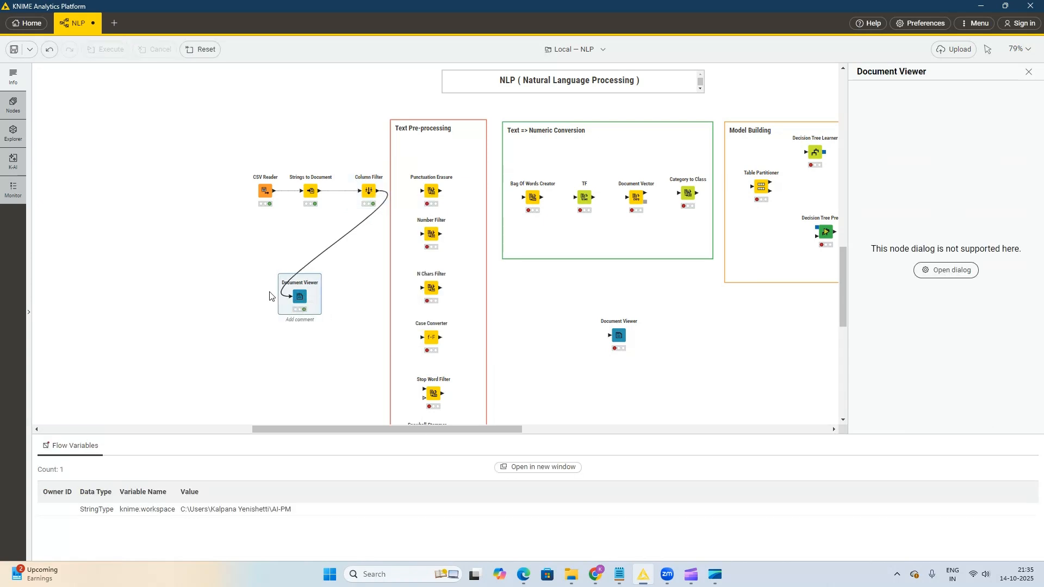
Step: Open the Document Viewer's view and read through the review texts from document 9 onward, closing both windows when done
right_click(303, 303)
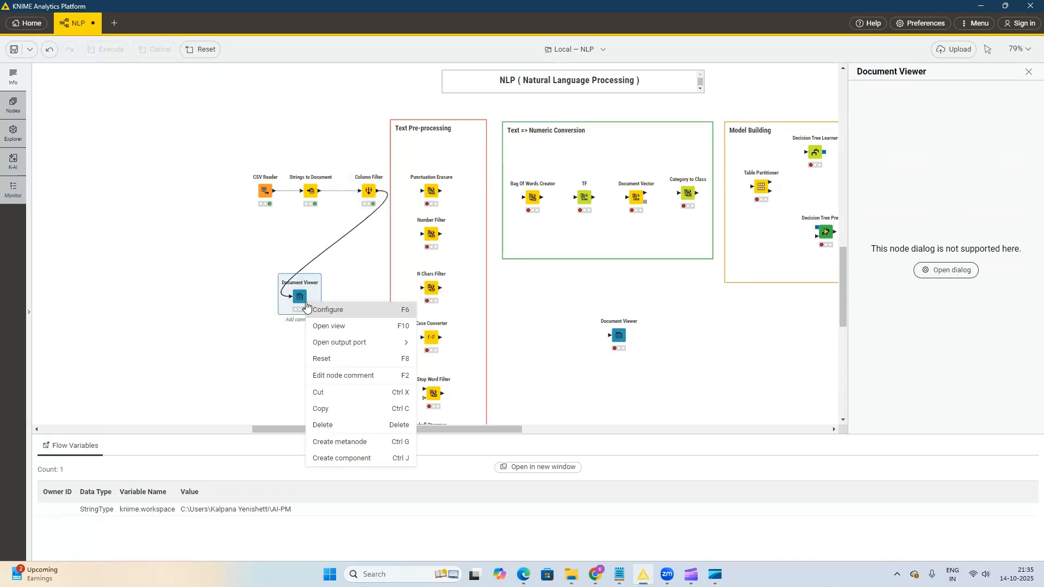
click(345, 325)
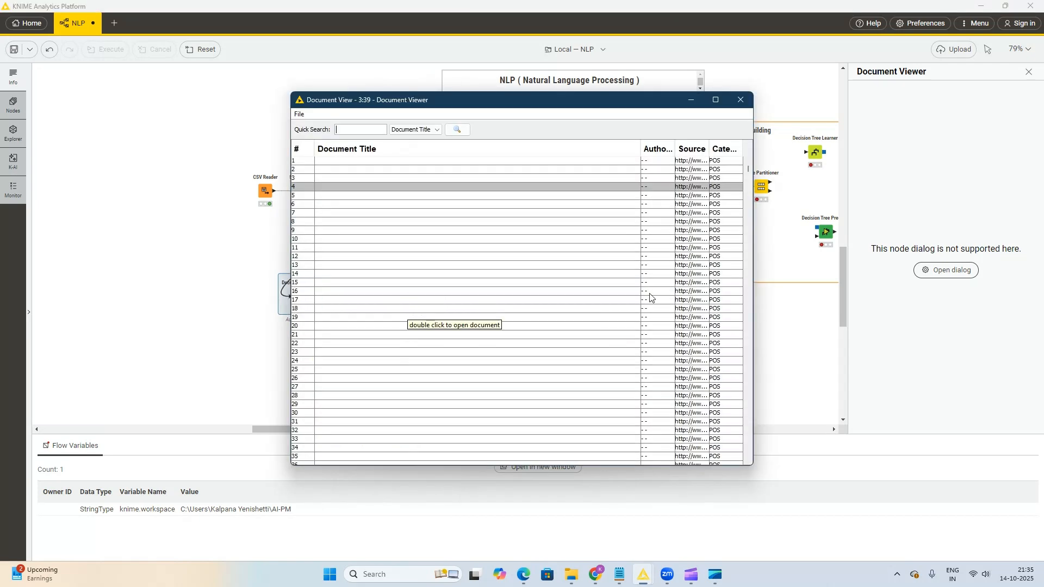
click(579, 234)
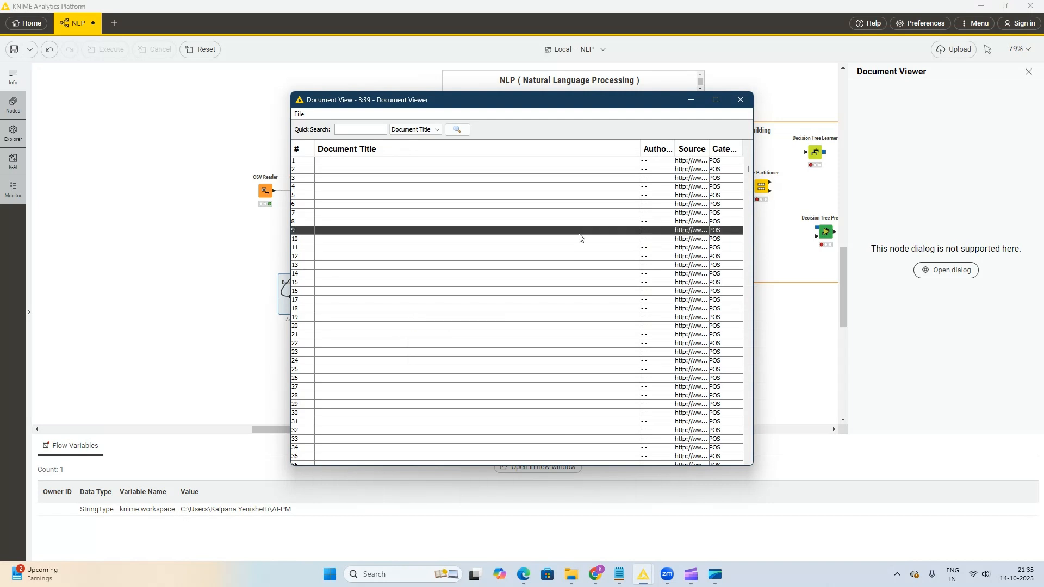
double_click(579, 235)
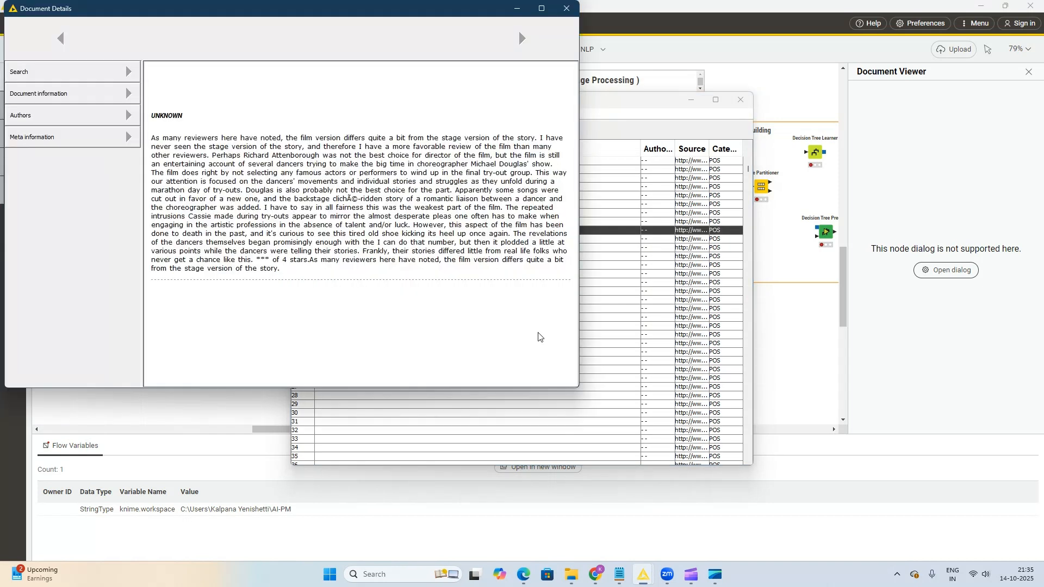
click(522, 38)
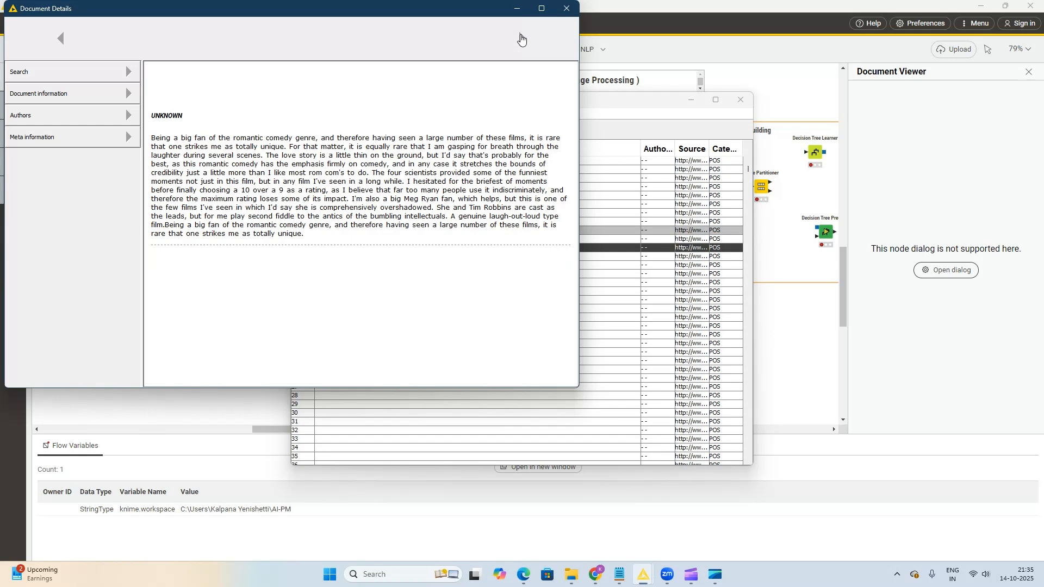
click(521, 38)
click(522, 38)
click(521, 38)
click(521, 38)
click(522, 38)
click(521, 38)
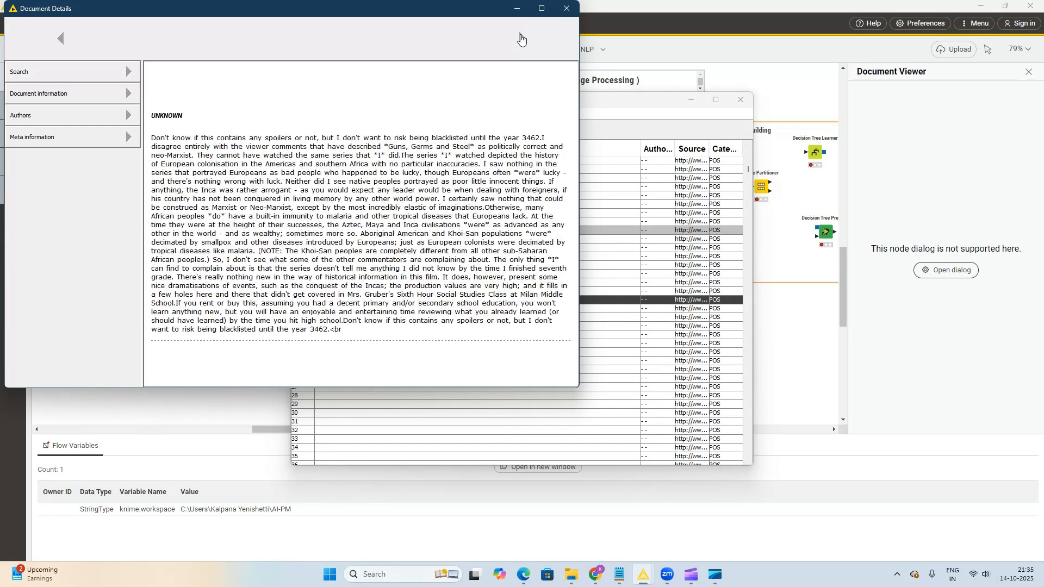
click(521, 38)
click(521, 38)
click(522, 38)
click(522, 38)
click(521, 38)
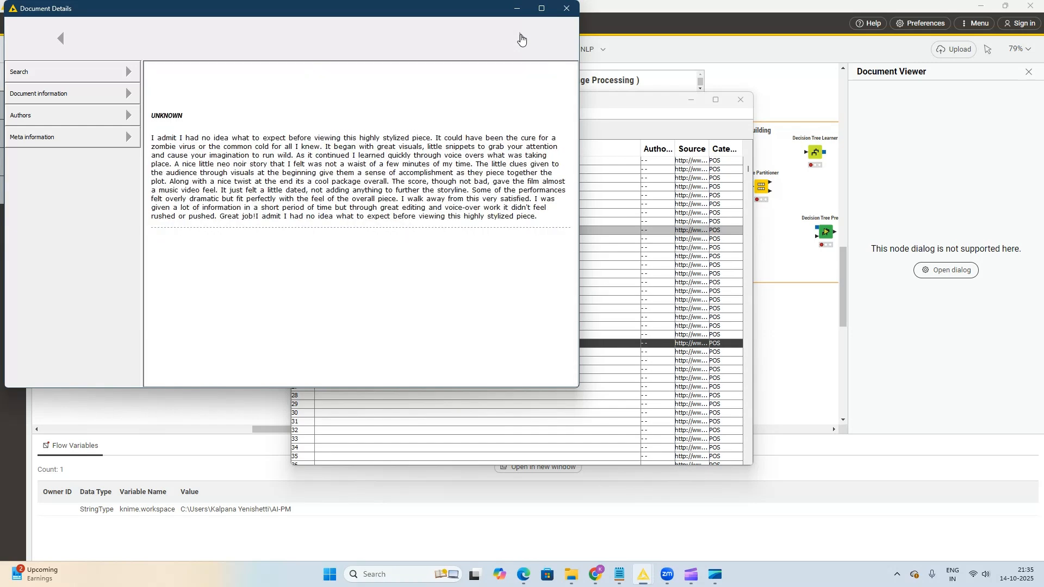
click(561, 7)
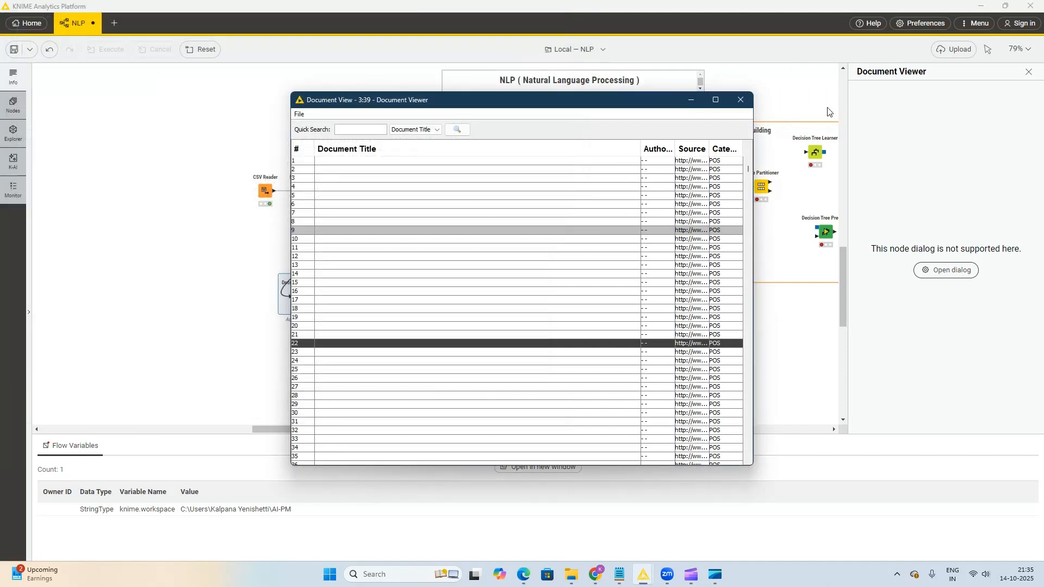
click(741, 100)
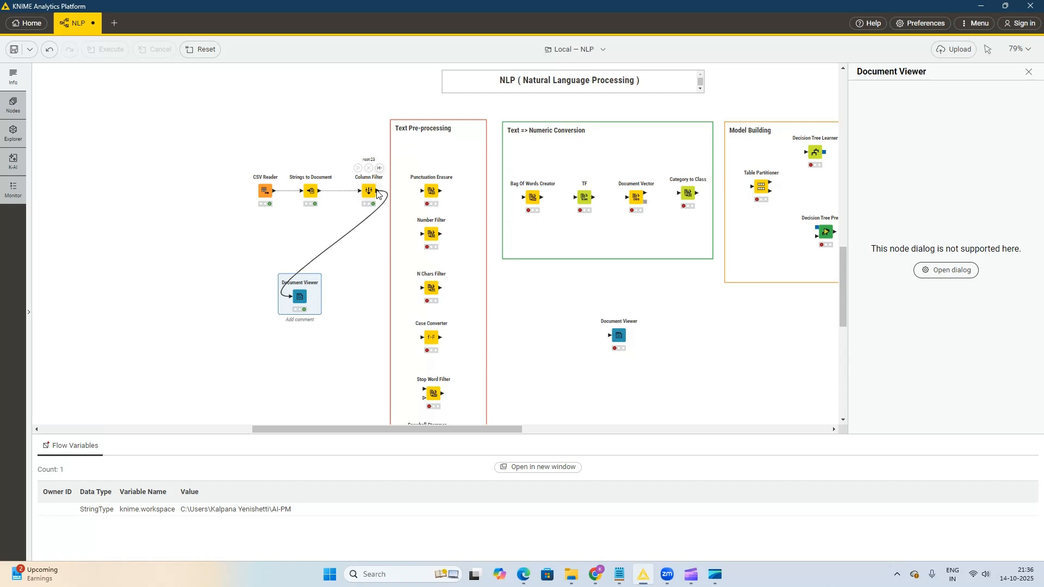
Step: Connect the Column Filter to Punctuation Erasure and execute it on the Document column, appending the result as Preprocessed Document
drag(376, 194, 427, 193)
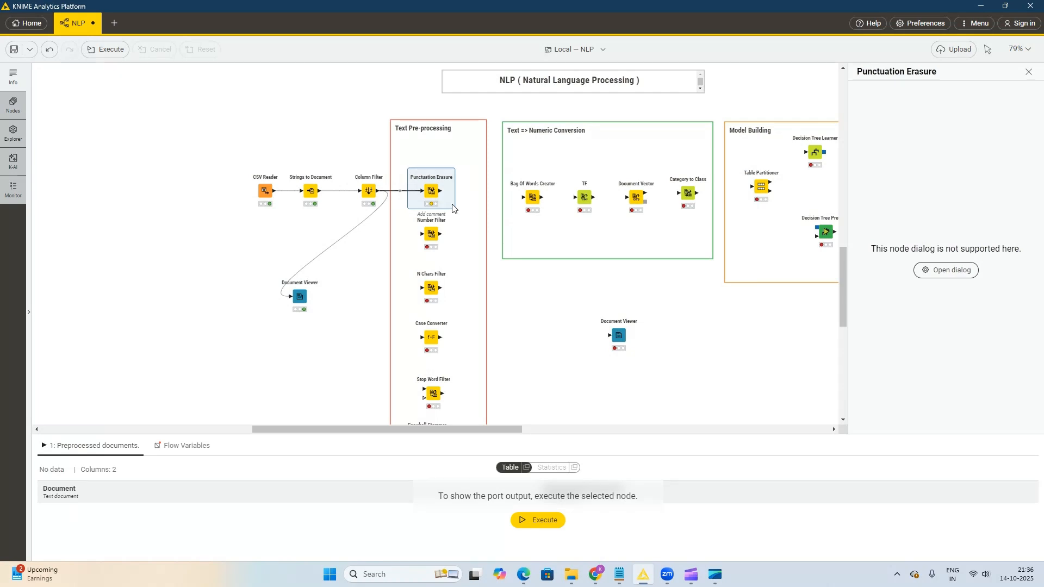
right_click(432, 191)
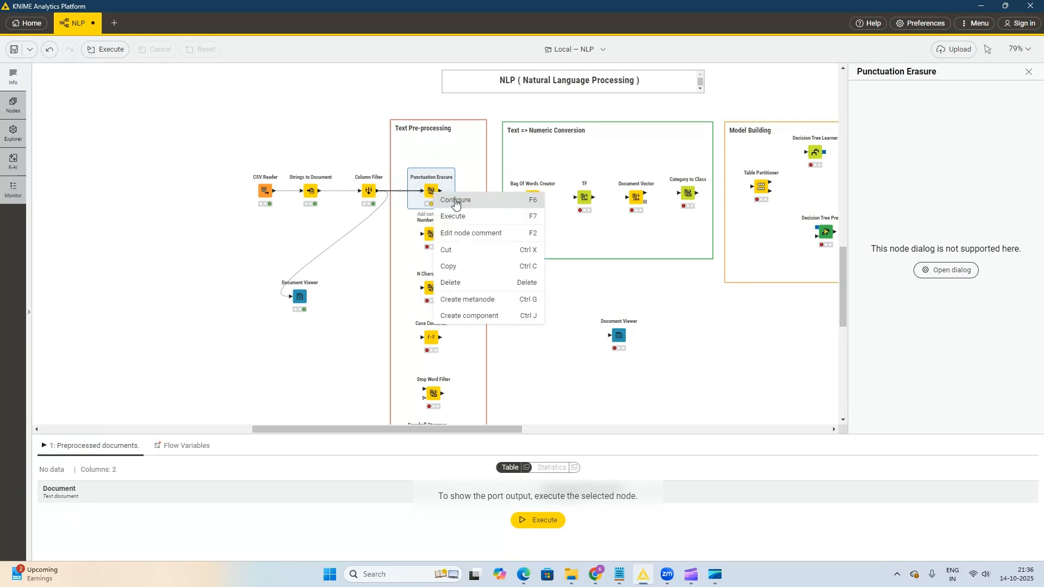
click(455, 199)
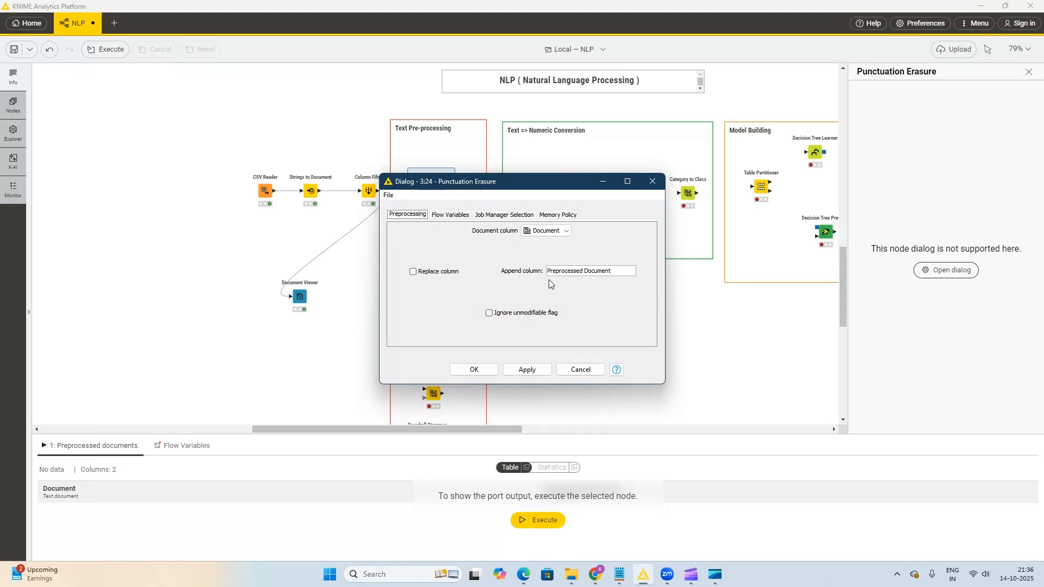
click(536, 369)
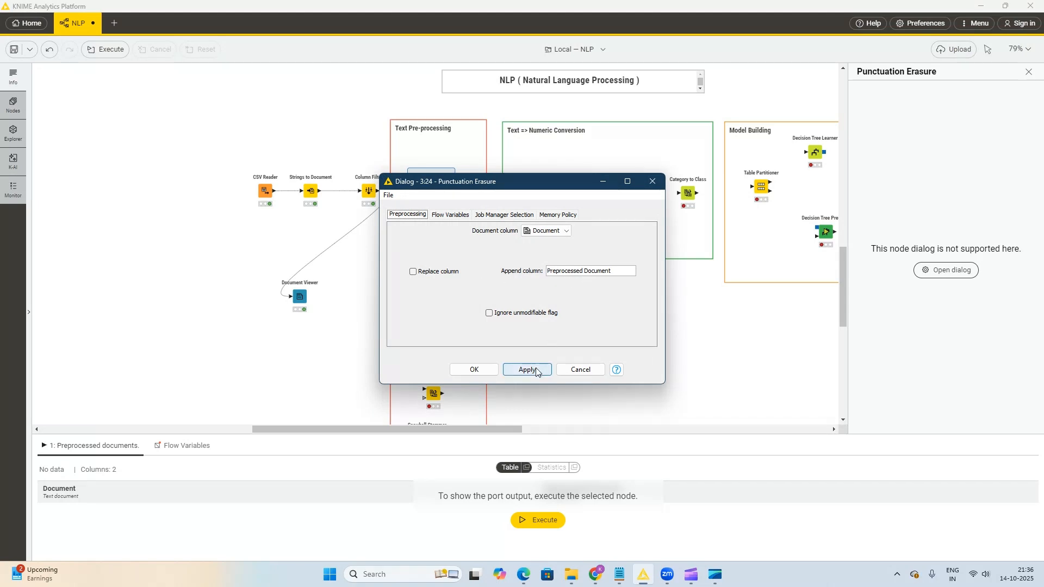
click(479, 371)
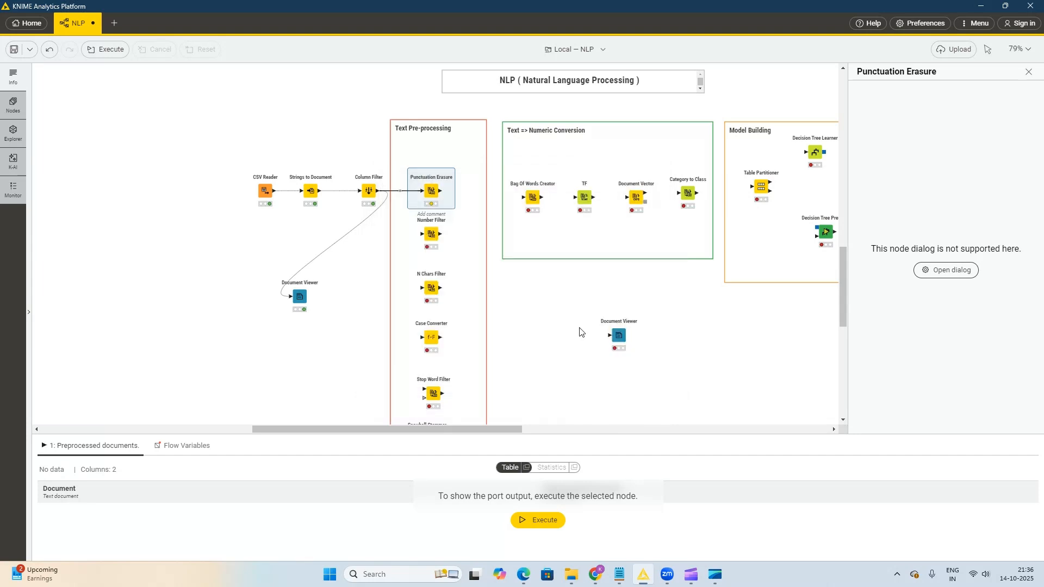
right_click(443, 201)
click(456, 223)
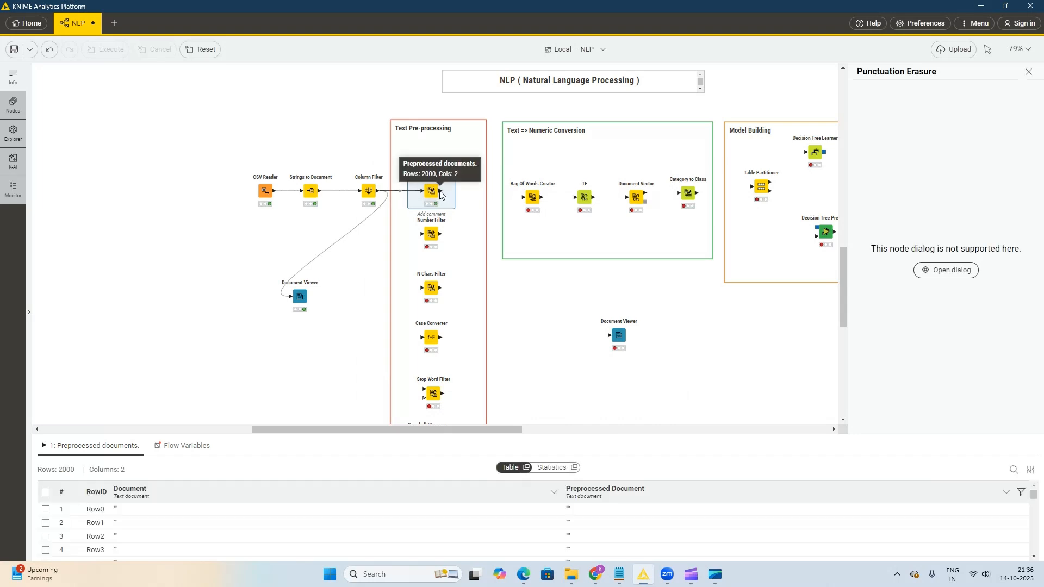
Step: Connect Punctuation Erasure to the Number Filter and execute it with the filtering mode set to filter terms containing numbers
drag(442, 191, 423, 240)
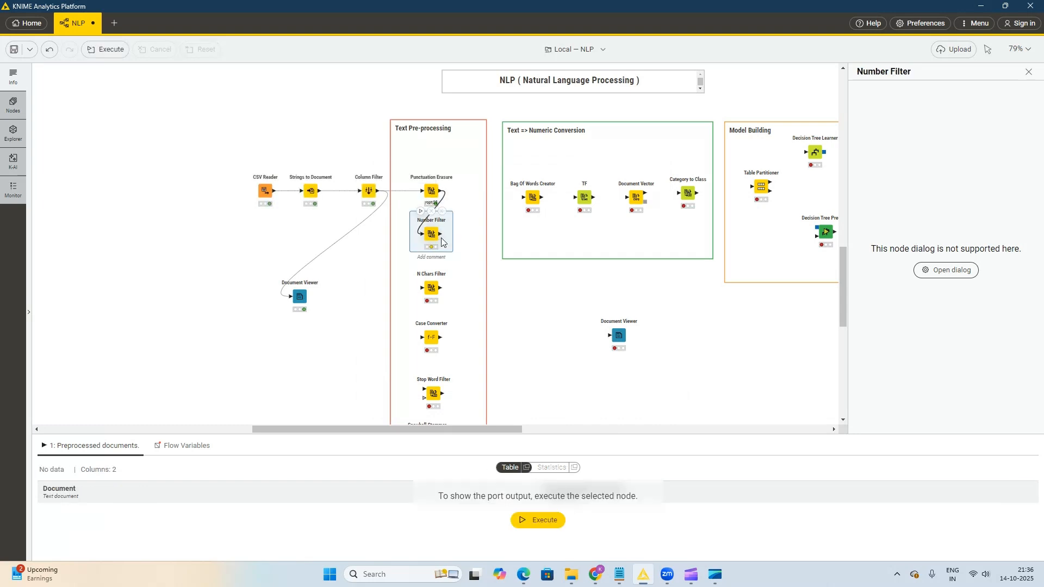
right_click(438, 238)
click(452, 246)
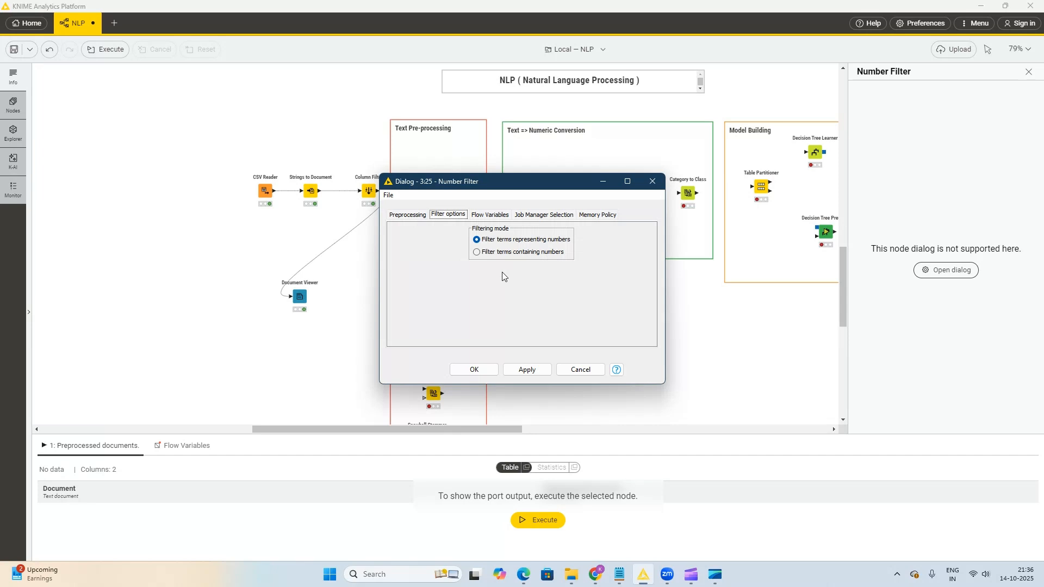
click(478, 253)
click(530, 369)
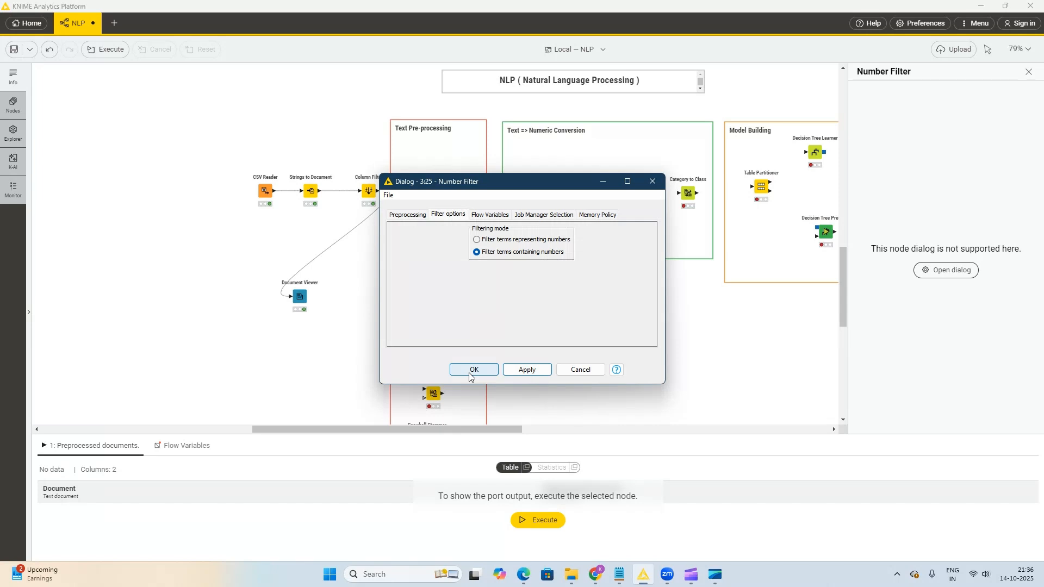
click(471, 372)
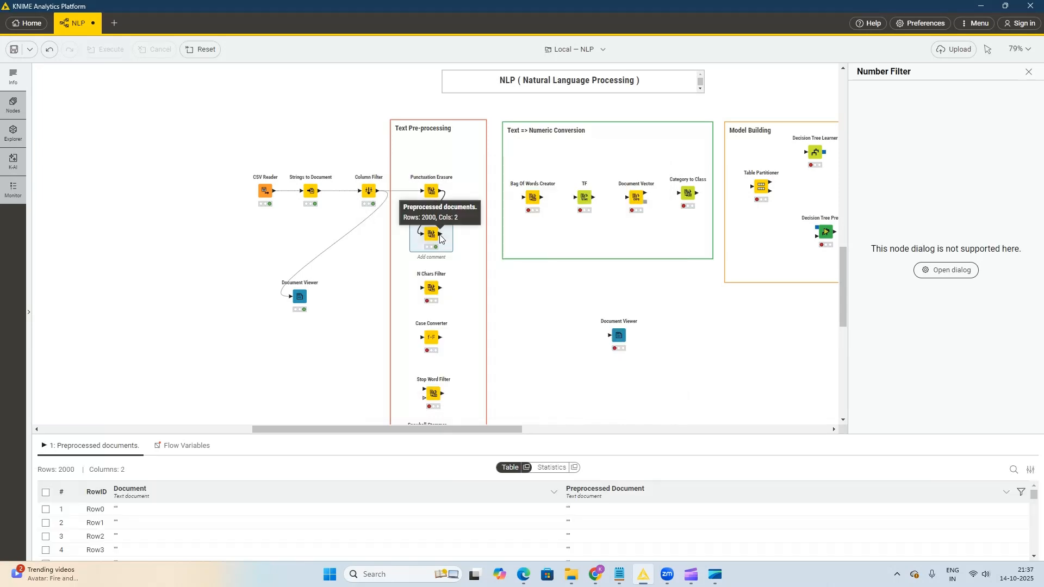
Step: Connect the Number Filter to the N Chars Filter and execute it with N Chars kept at 3
drag(441, 237, 423, 288)
click(431, 288)
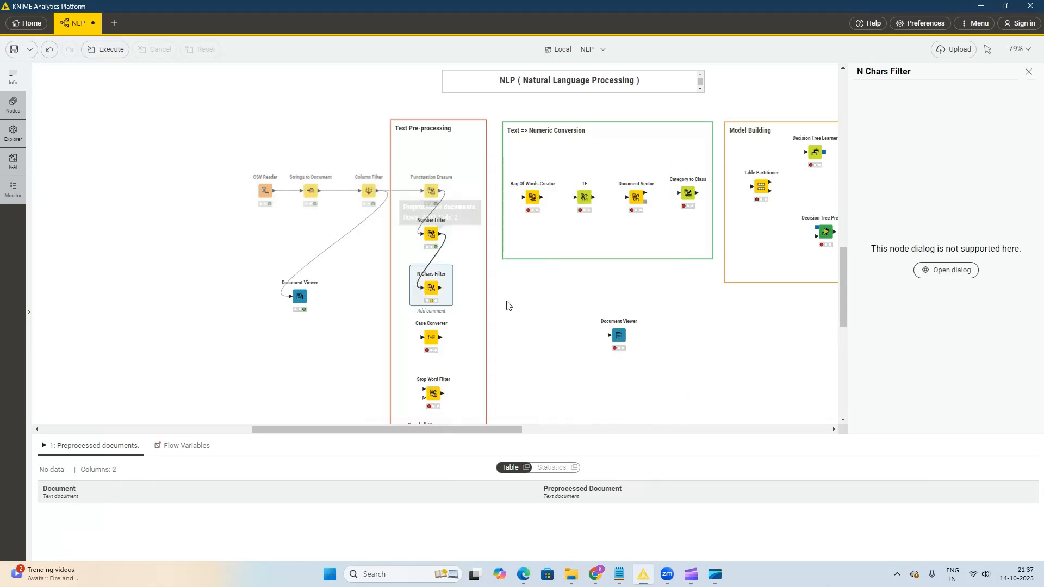
right_click(439, 294)
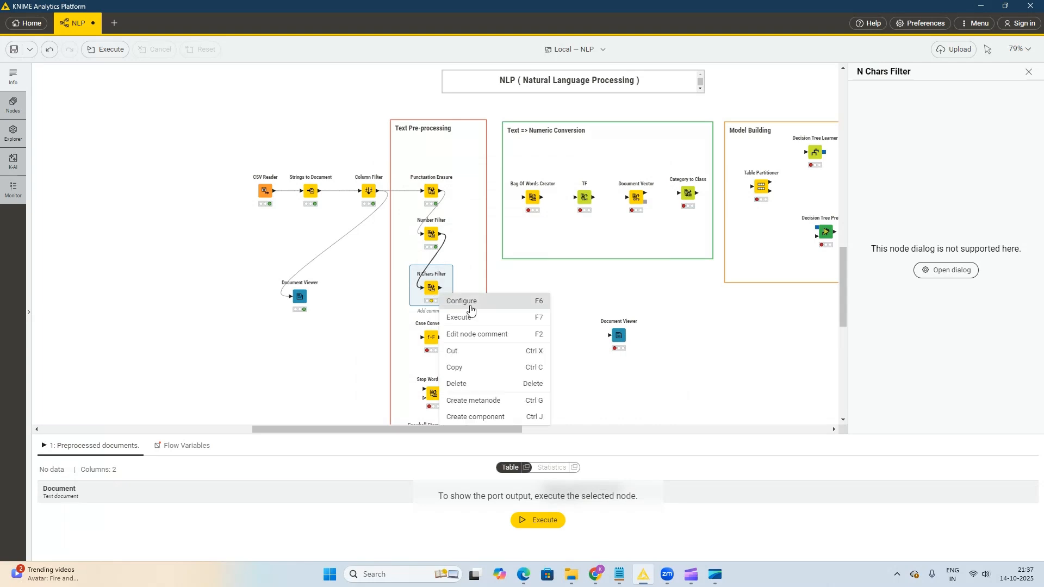
click(470, 307)
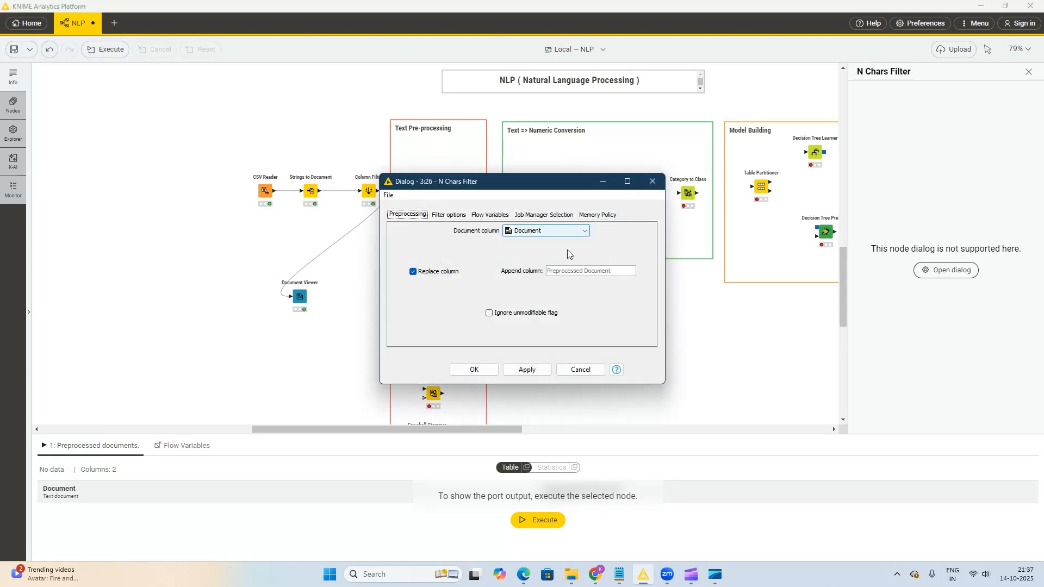
click(448, 215)
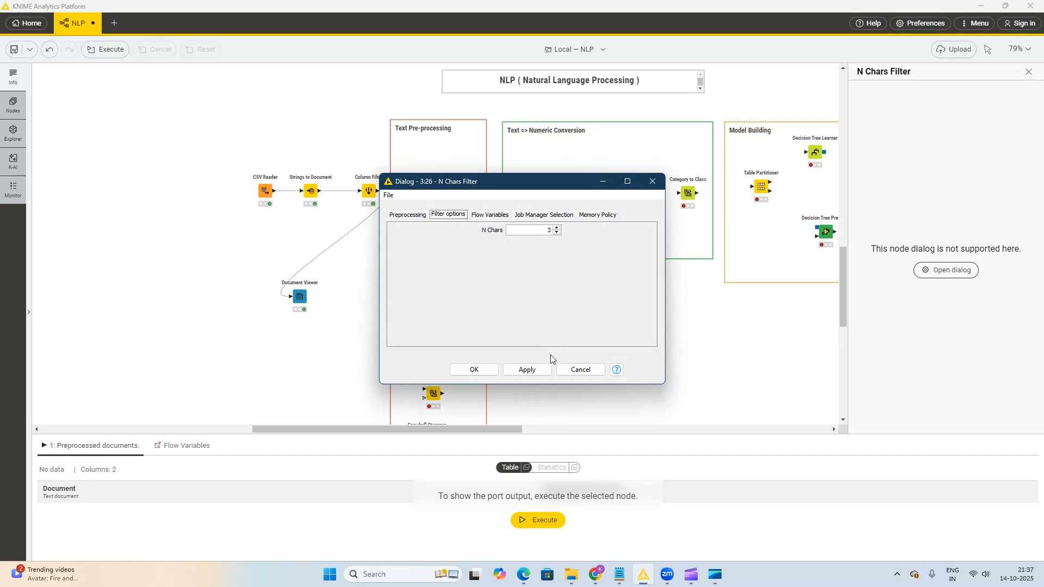
click(575, 374)
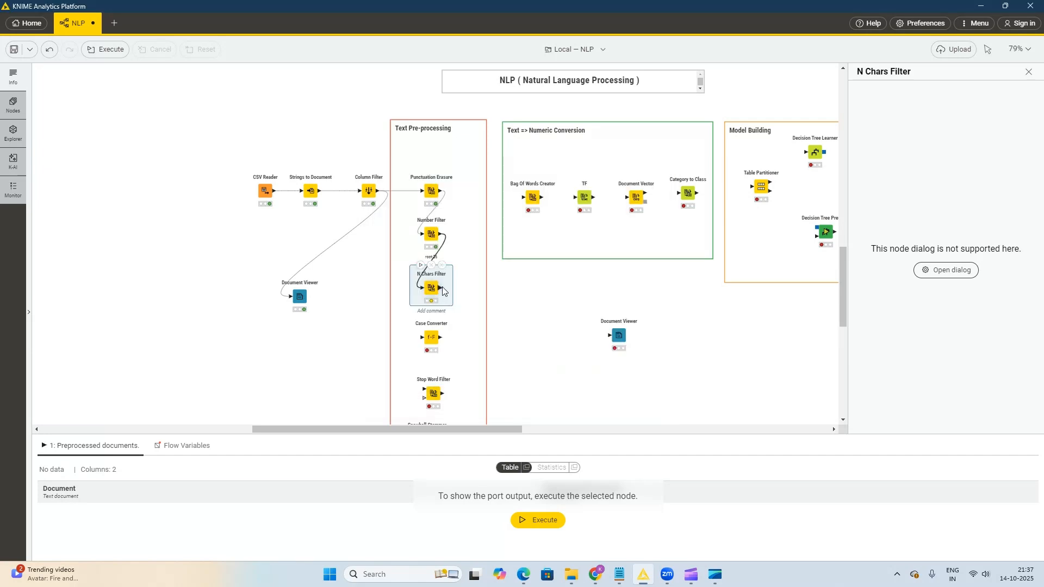
key(F7)
Step: Connect the N Chars Filter to the Case Converter and execute it, converting only the Document column to lowercase
drag(443, 291, 416, 334)
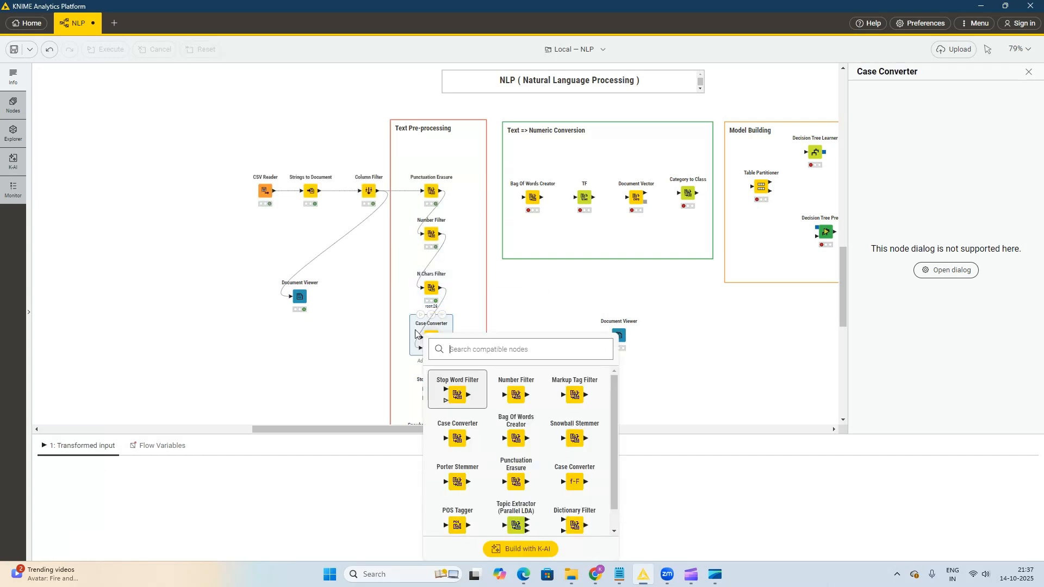
click(464, 316)
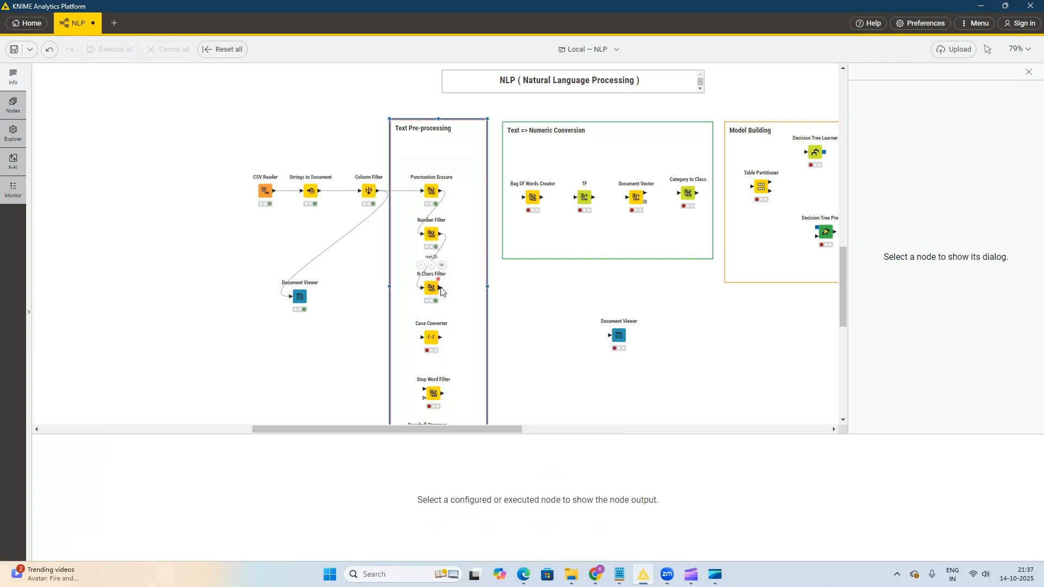
click(430, 338)
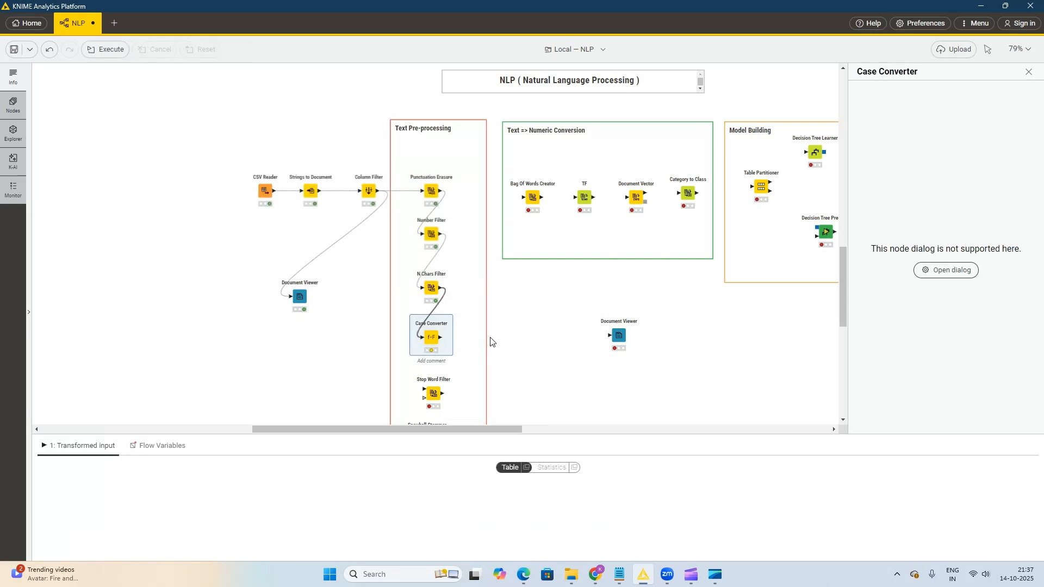
right_click(434, 344)
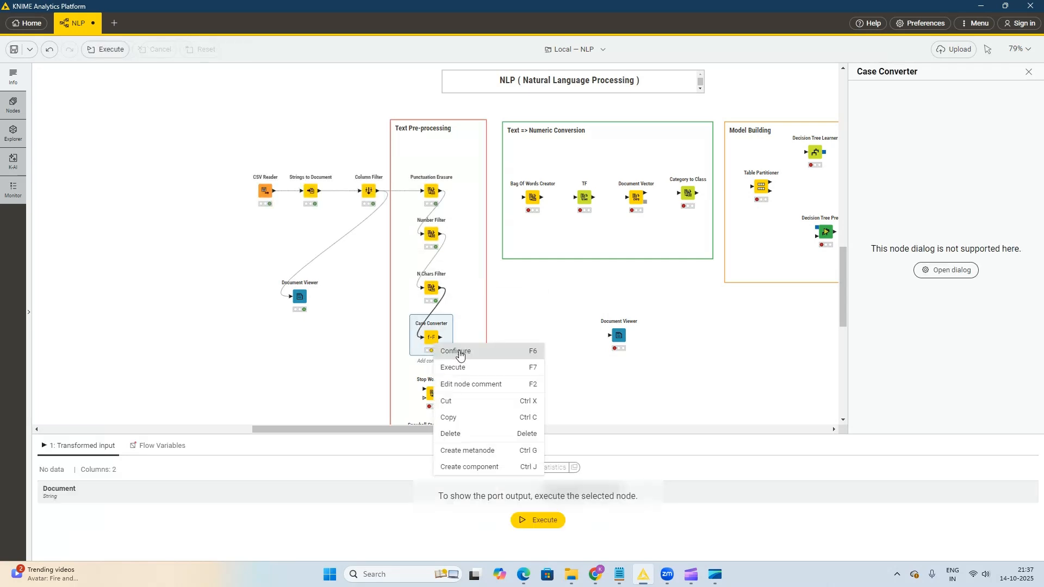
click(459, 355)
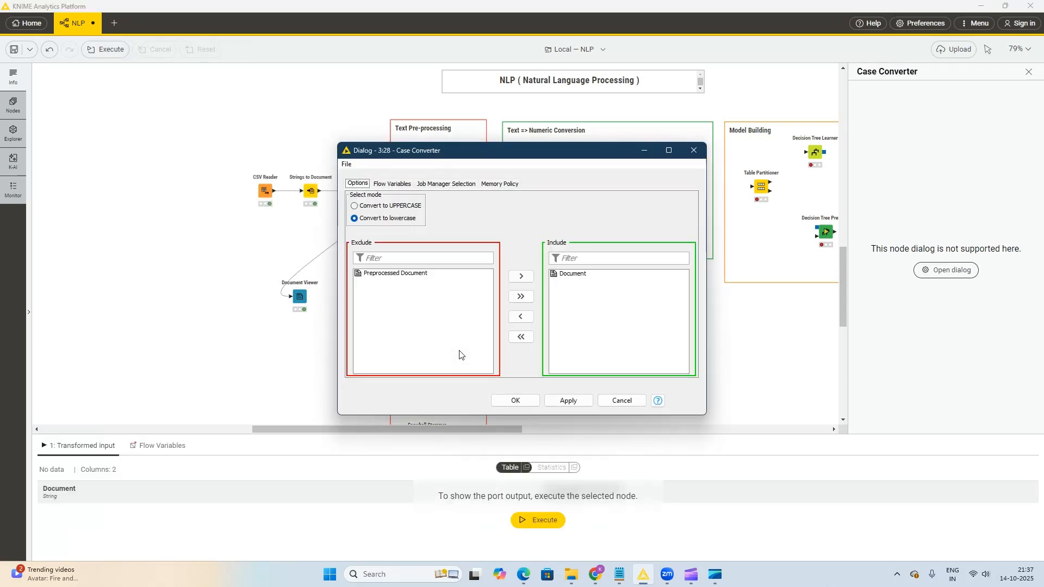
click(571, 402)
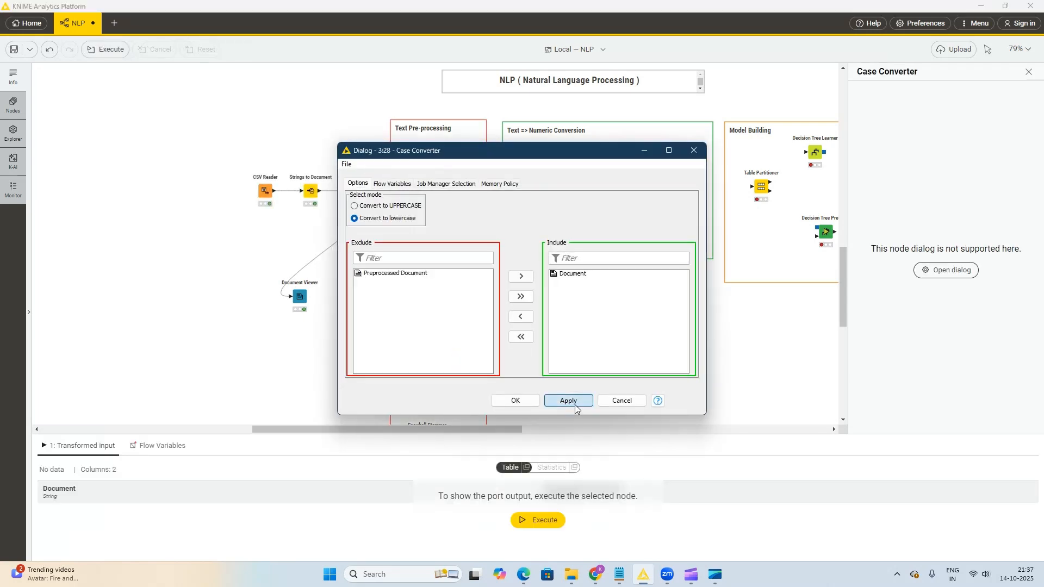
click(516, 401)
right_click(449, 338)
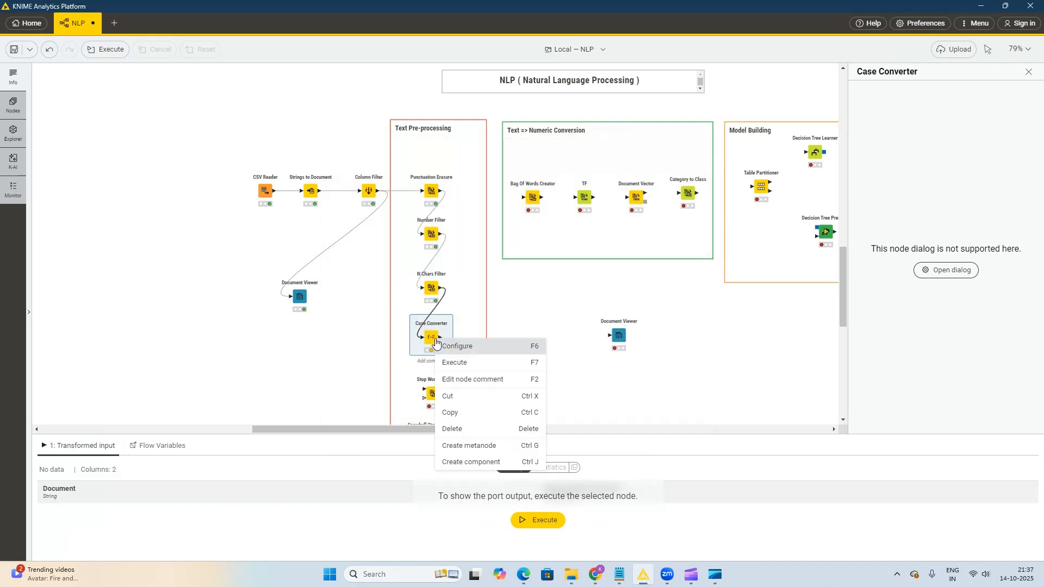
click(458, 362)
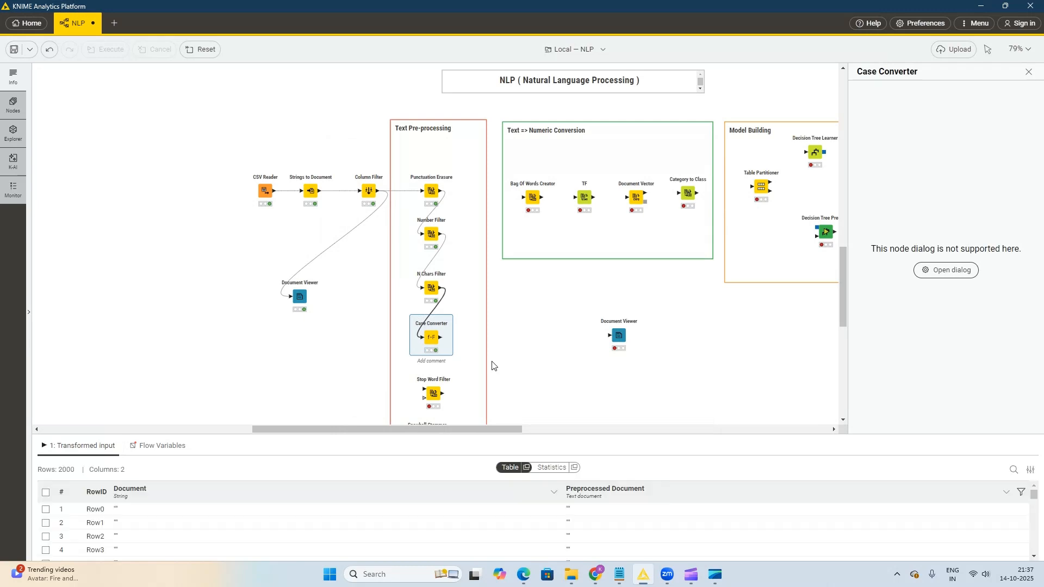
Step: Connect the Case Converter to the upper input of the Stop Word Filter and execute it with the built-in English stopword list
scroll(467, 356, down, 1)
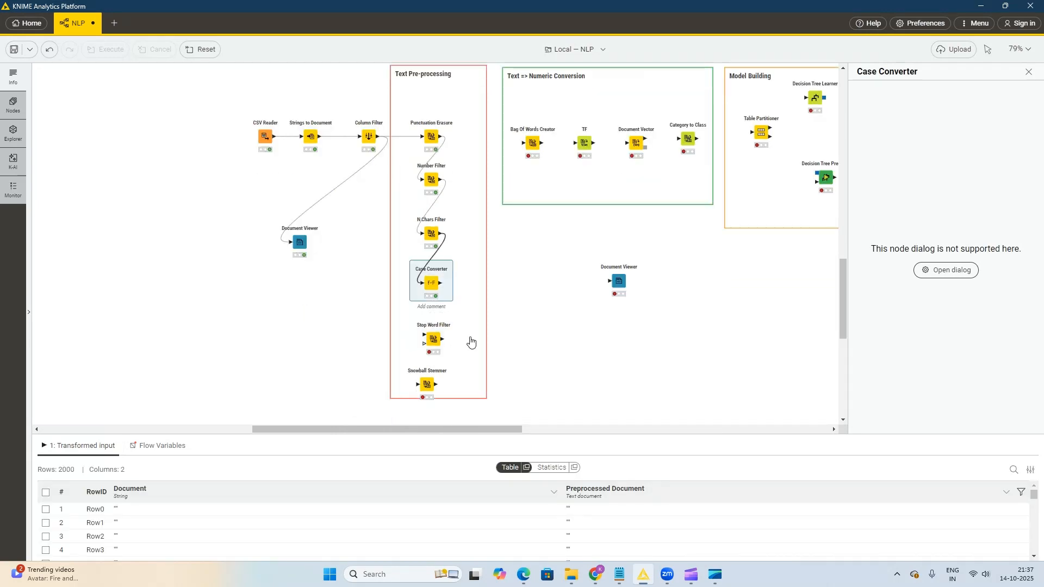
mouse_move(443, 282)
drag(441, 282, 424, 335)
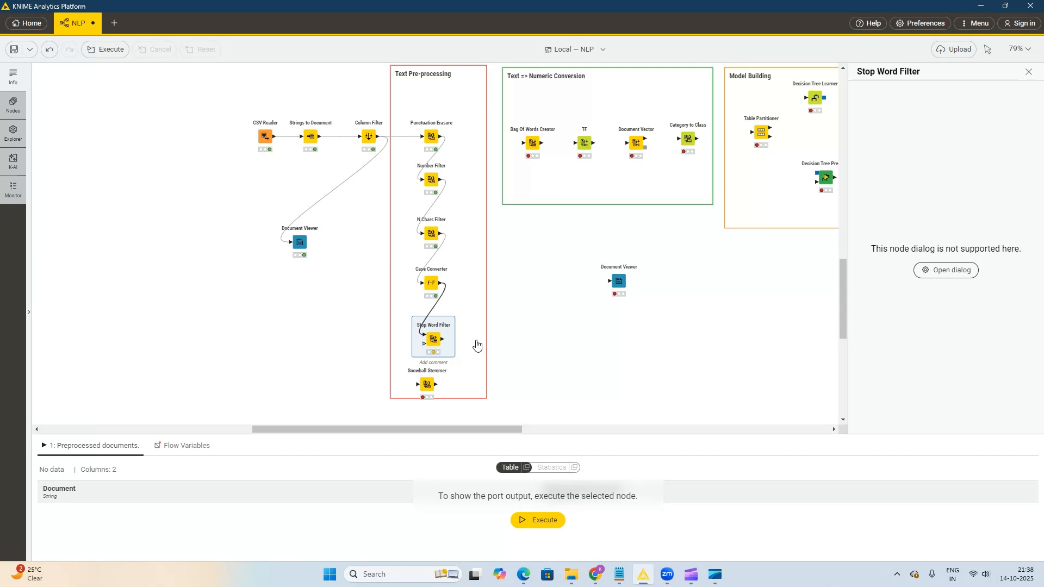
right_click(433, 341)
click(448, 351)
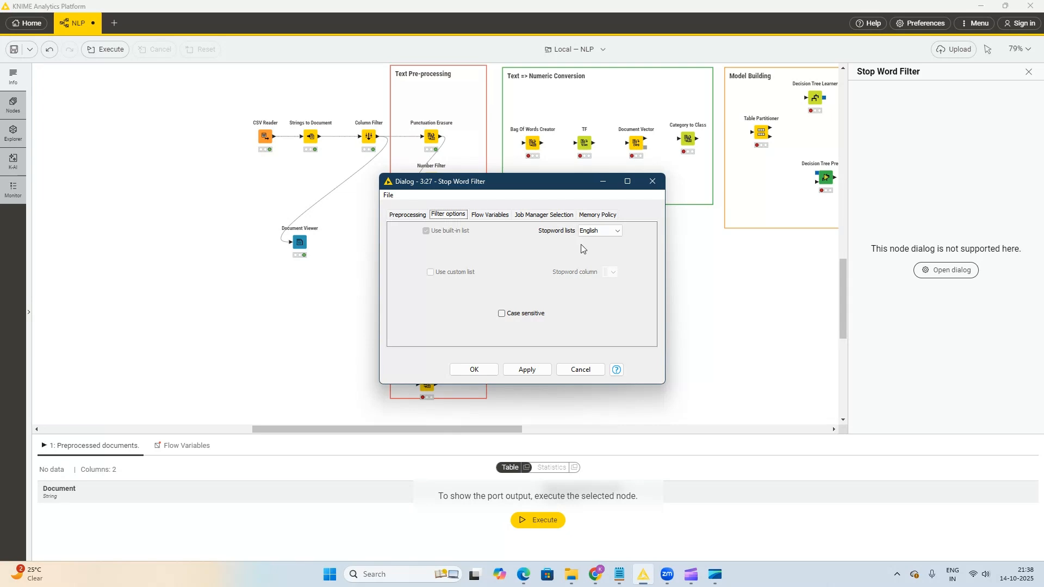
click(532, 372)
click(491, 374)
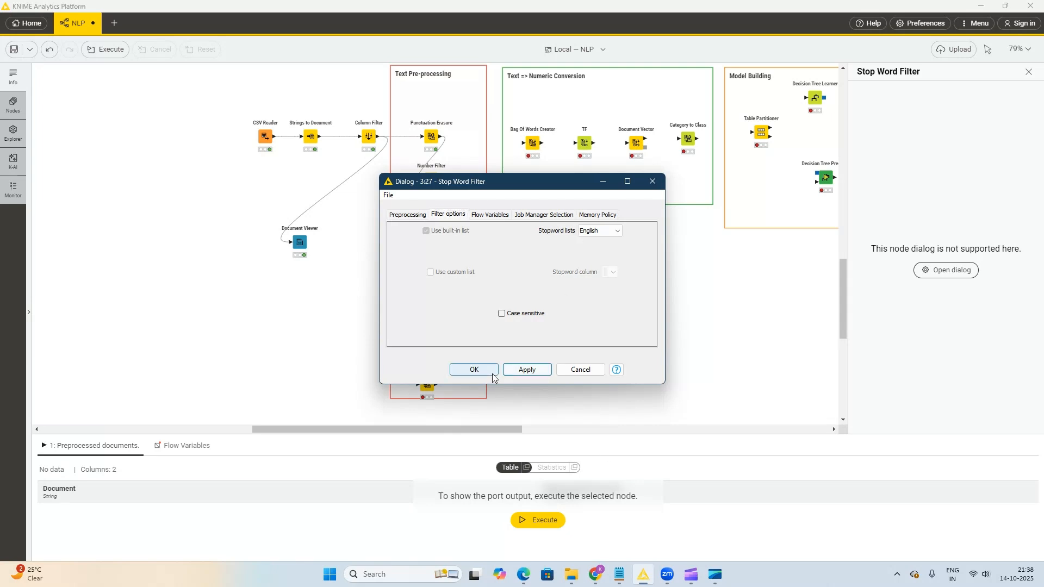
right_click(443, 343)
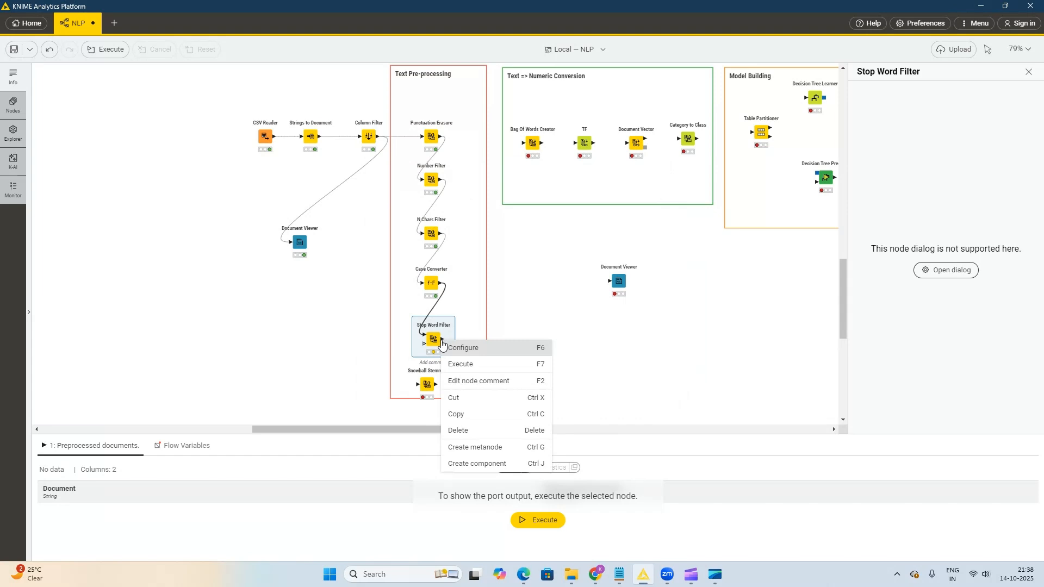
click(471, 364)
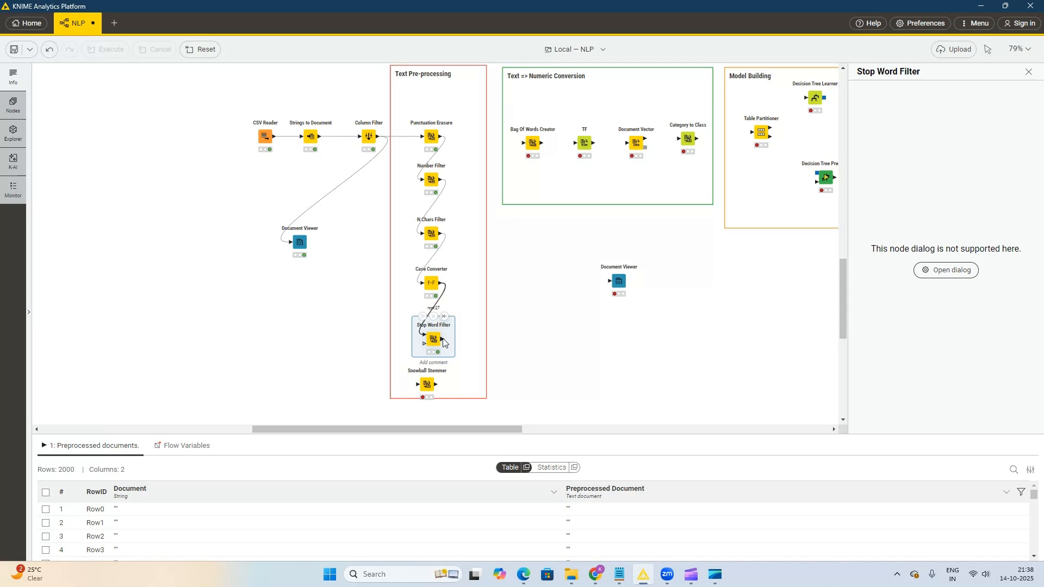
Step: Connect the Stop Word Filter to the Snowball Stemmer and execute it with the Porter stemmer
drag(446, 340, 444, 382)
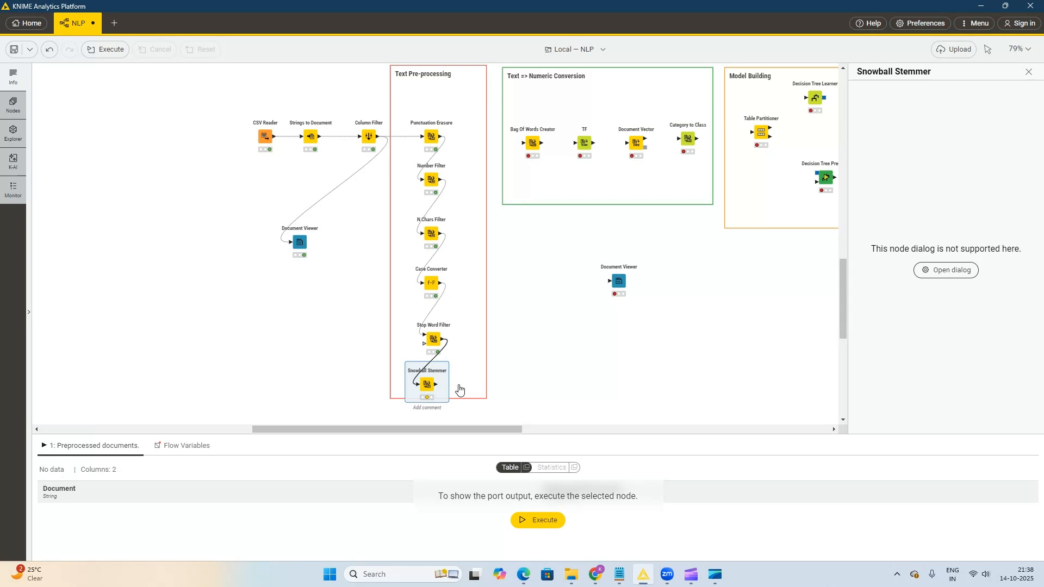
right_click(430, 386)
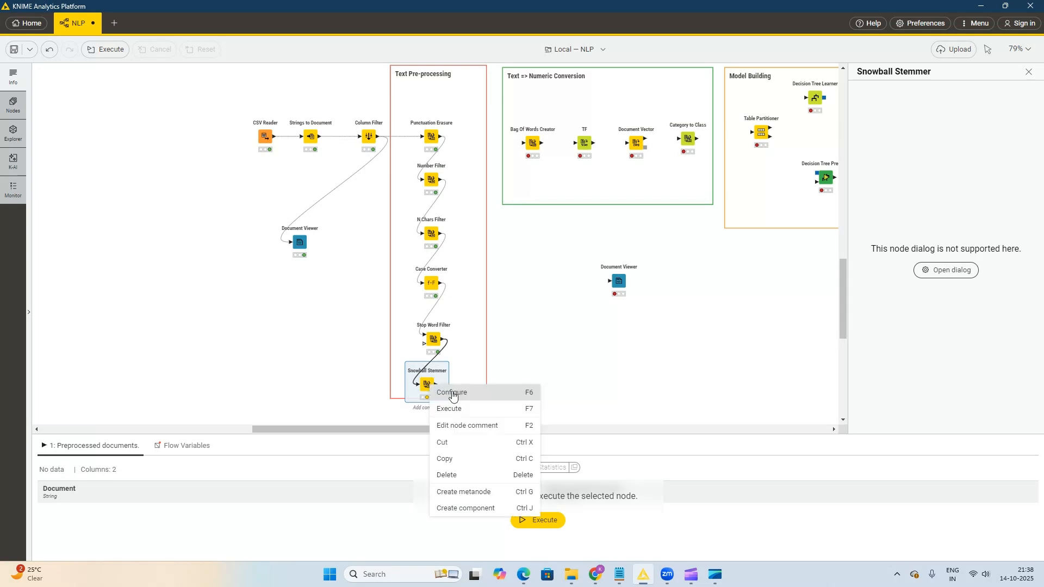
click(452, 393)
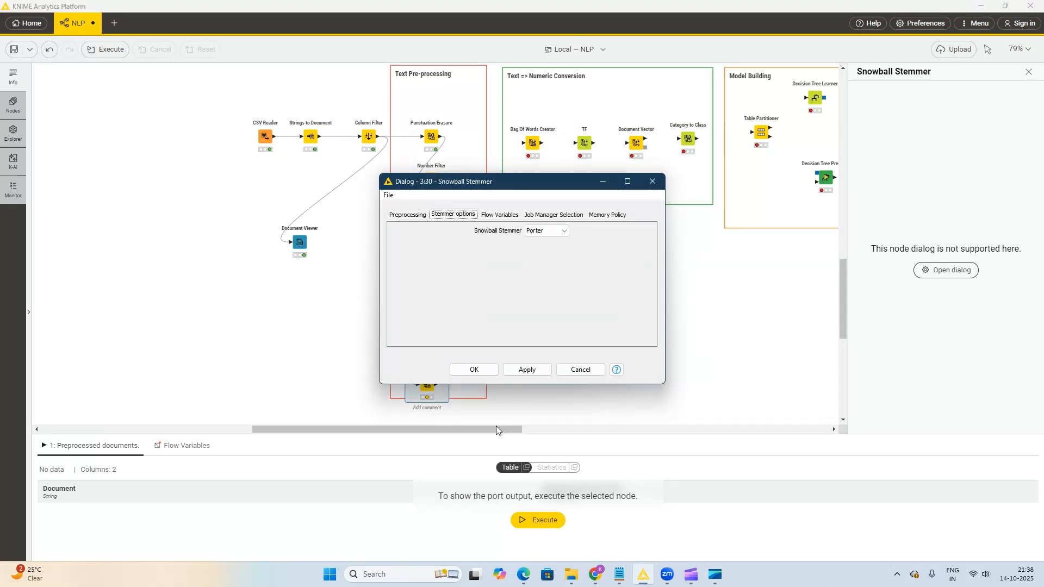
click(527, 369)
click(474, 369)
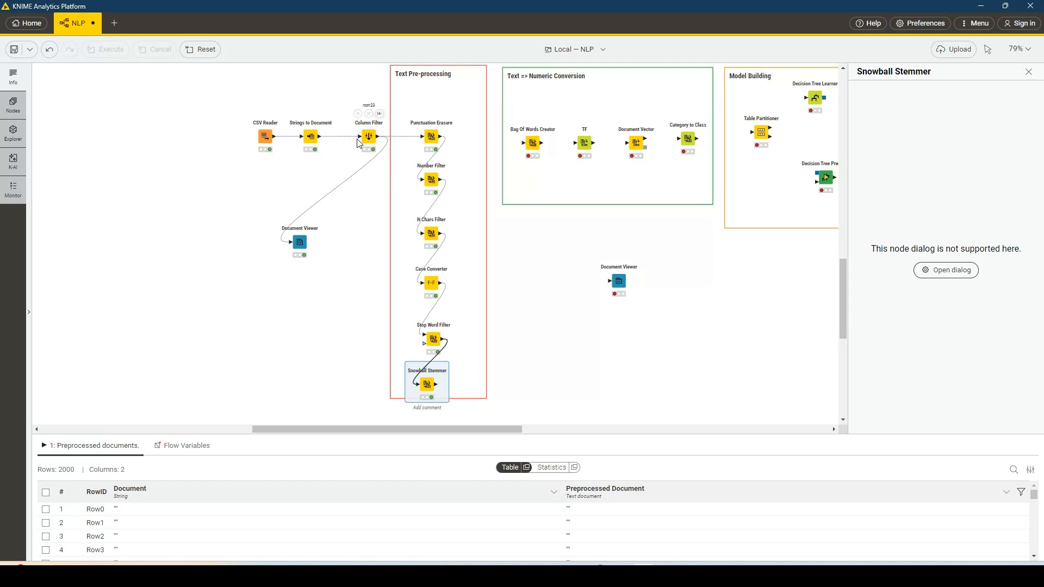
Step: Connect the Snowball Stemmer output to the unconnected Document Viewer and execute that viewer
mouse_move(374, 135)
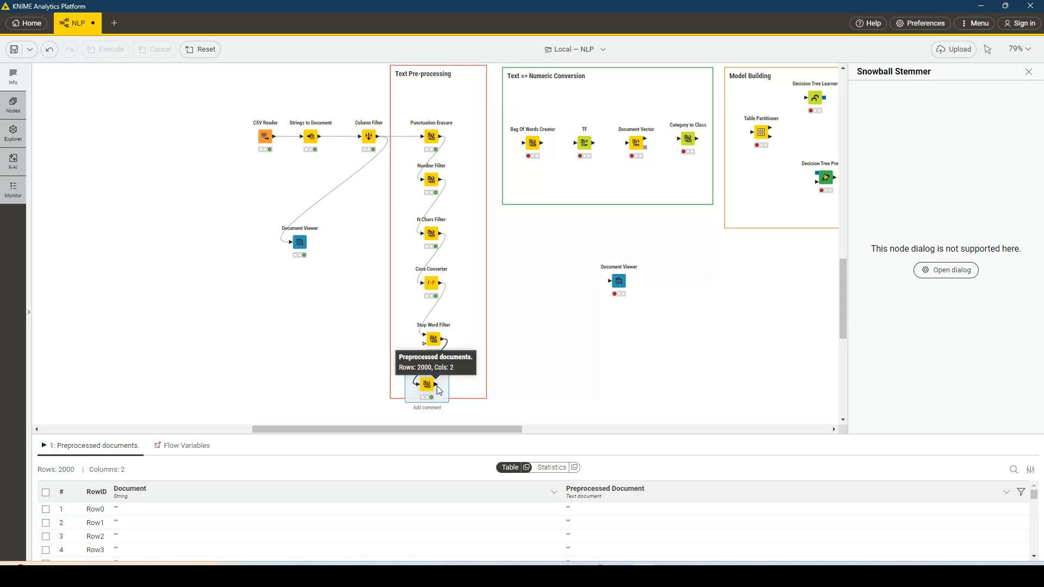
drag(437, 385, 637, 289)
right_click(620, 283)
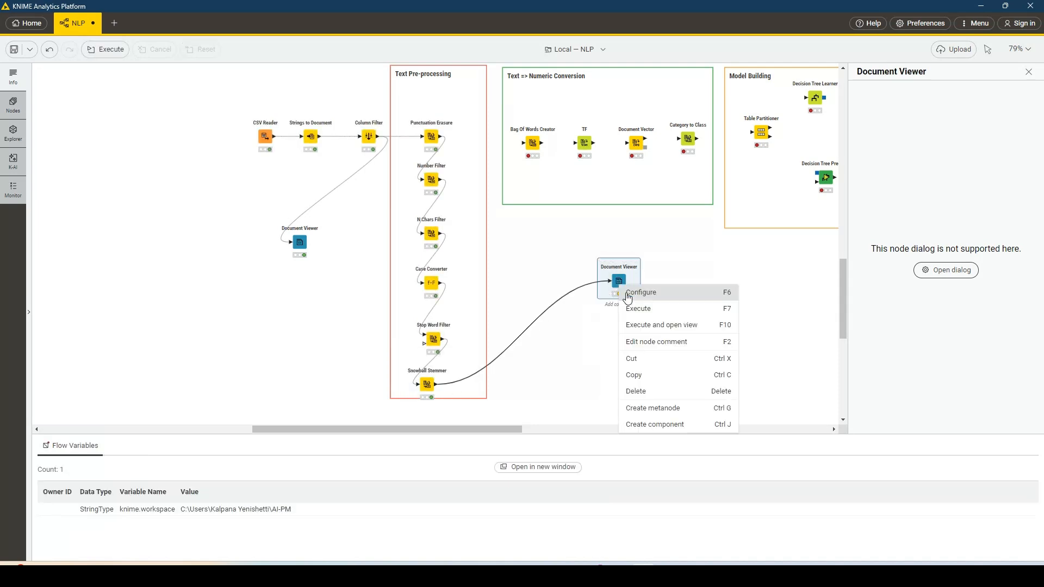
click(633, 310)
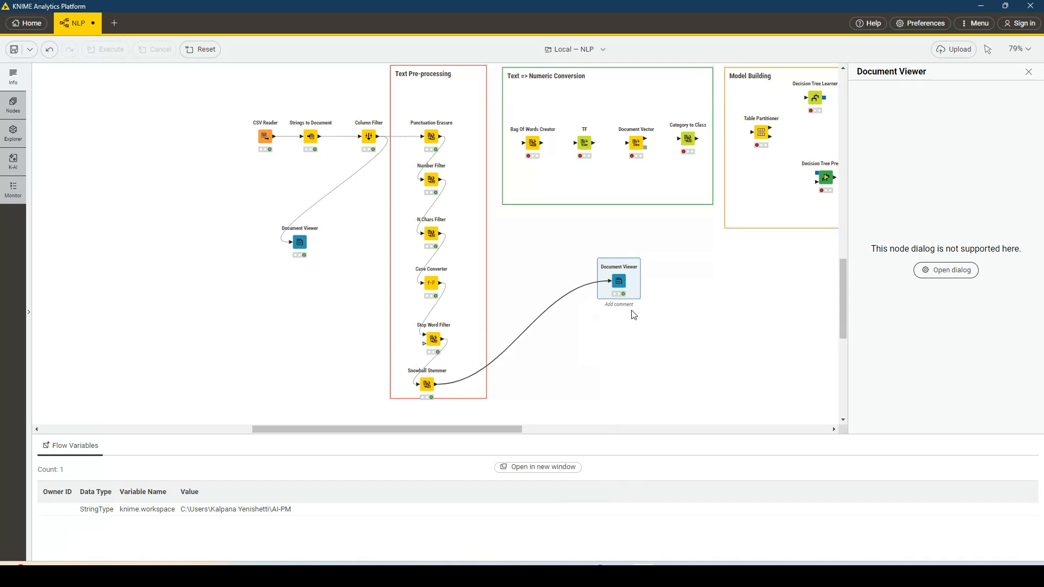
Step: Open the view of the Document Viewer fed by the Column Filter, read document 100's original review text, and close the view
right_click(300, 241)
click(316, 266)
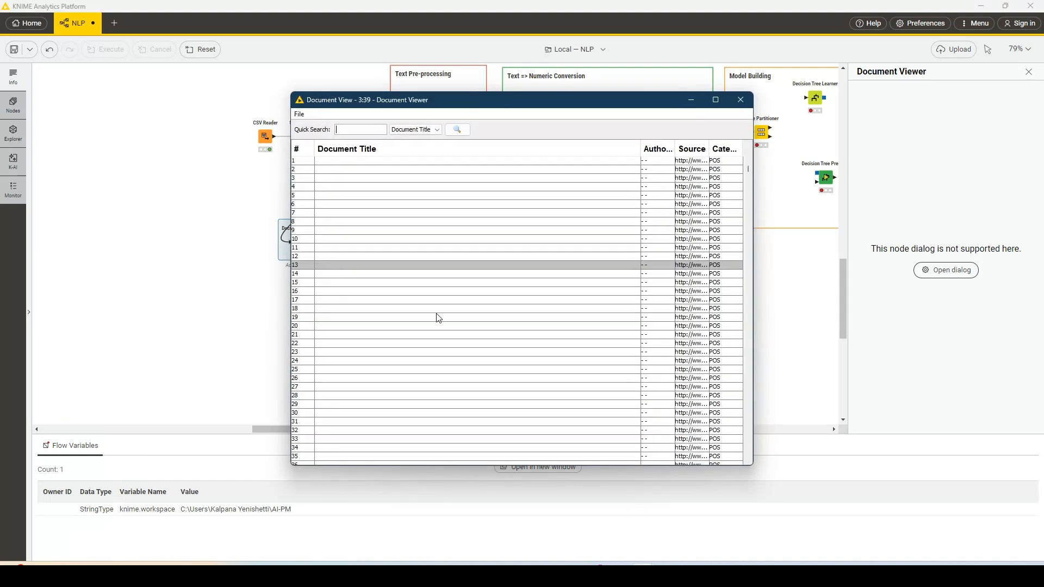
scroll(451, 386, down, 20)
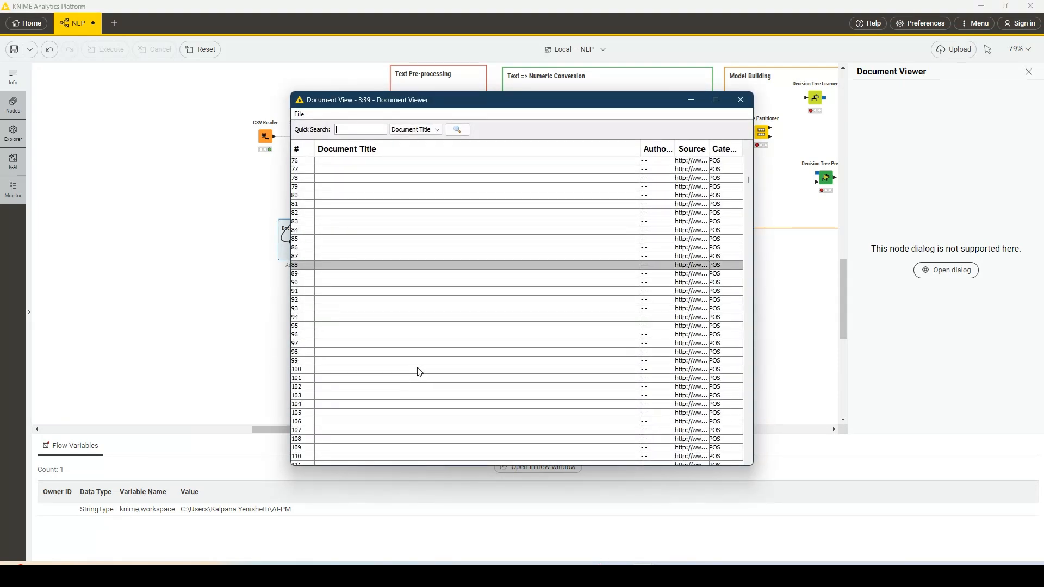
double_click(338, 369)
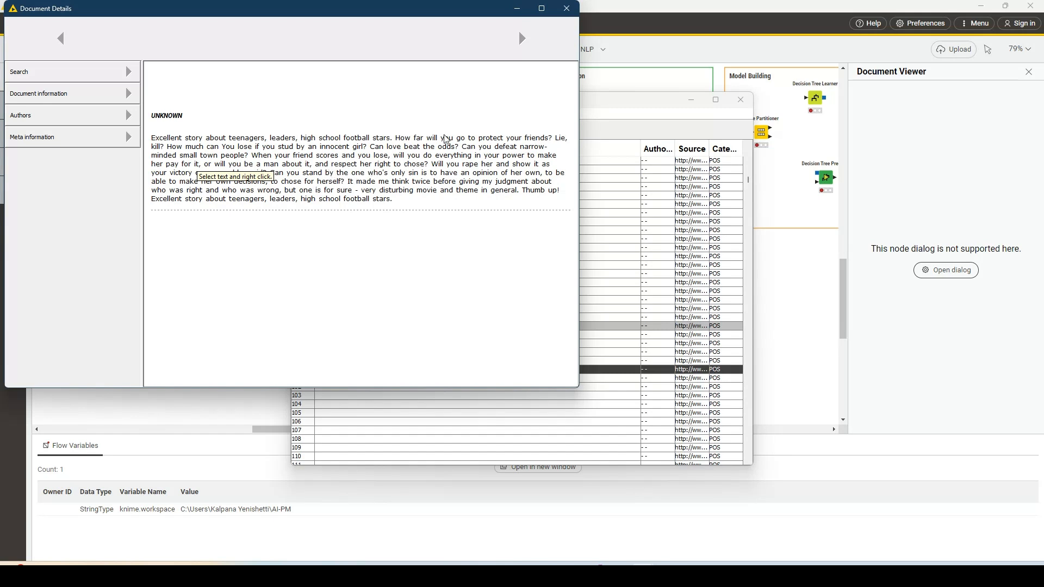
click(566, 9)
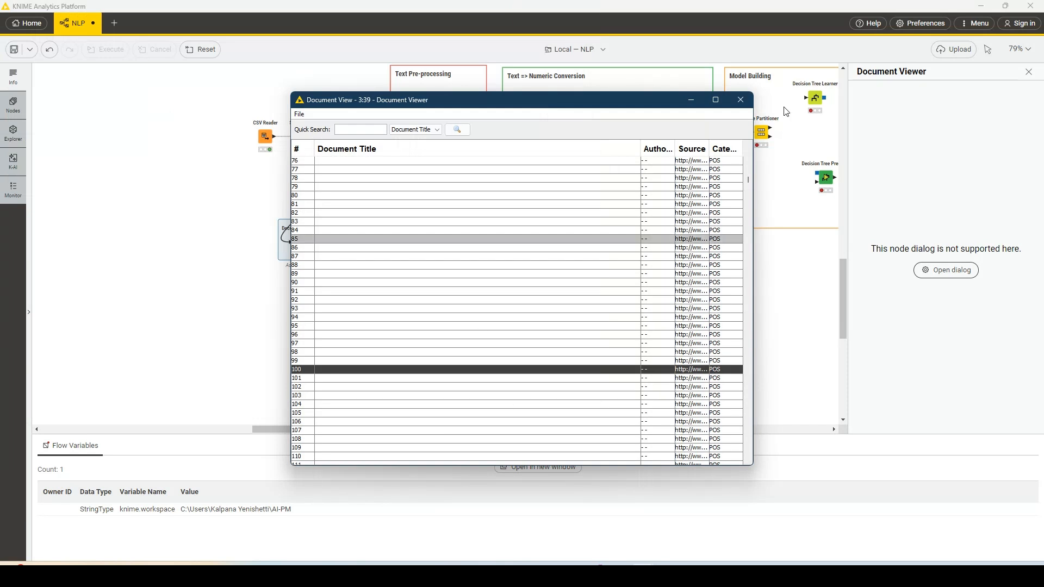
click(742, 100)
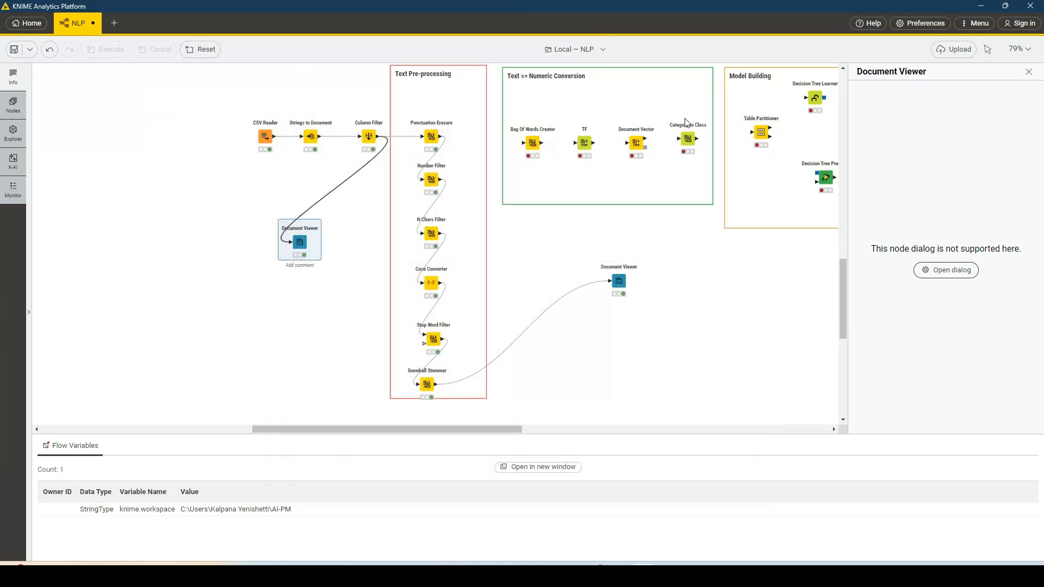
Step: Open the view of the Document Viewer fed by the Snowball Stemmer and read document 100's preprocessed text
right_click(623, 286)
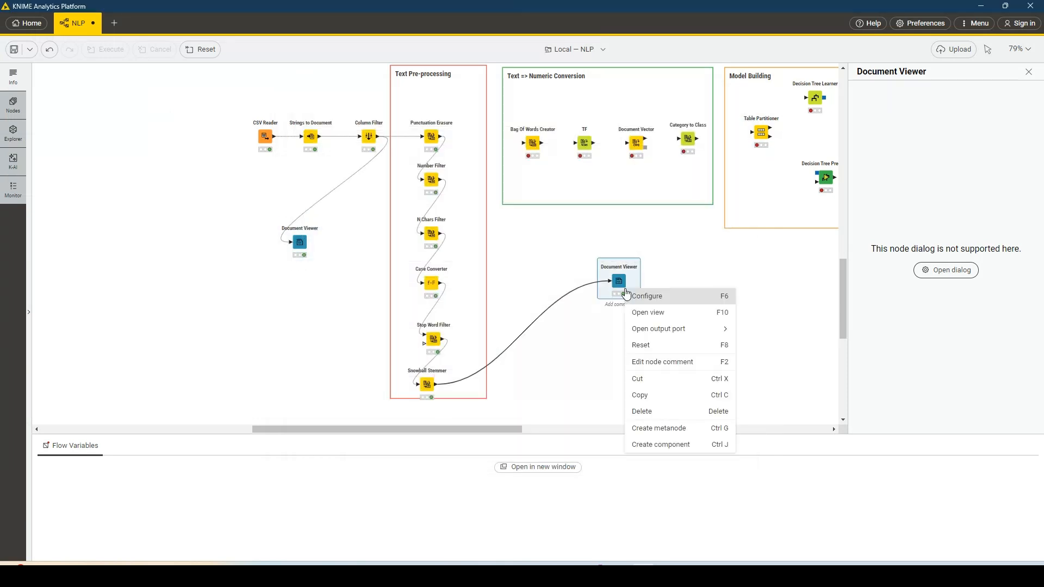
click(686, 318)
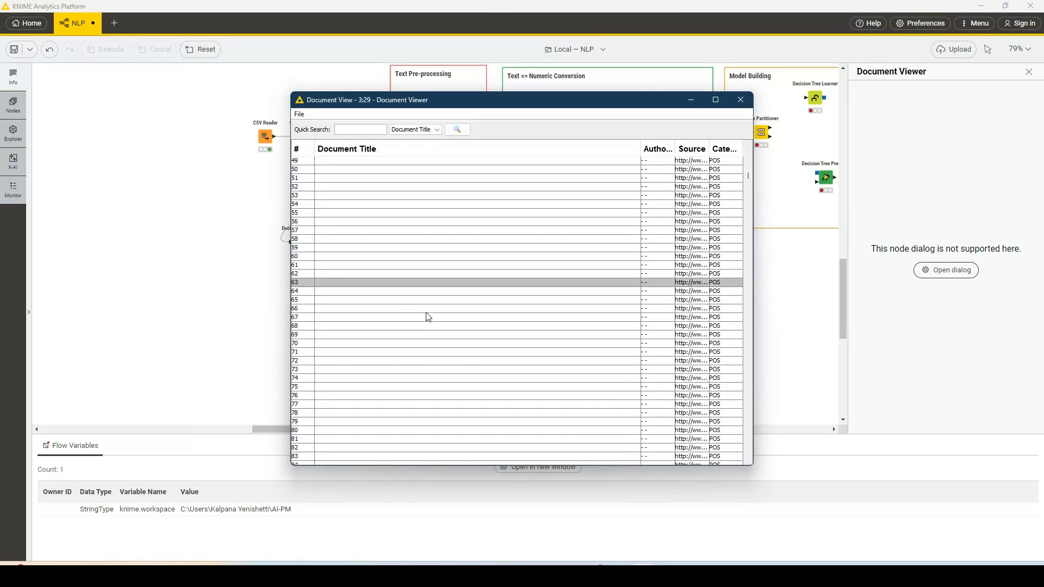
scroll(426, 312, down, 12)
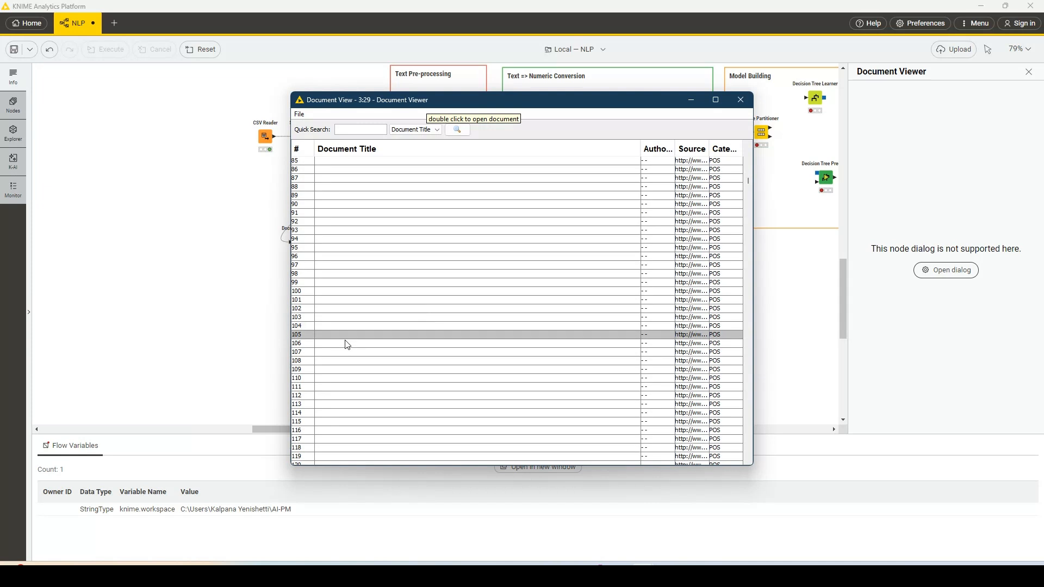
double_click(346, 291)
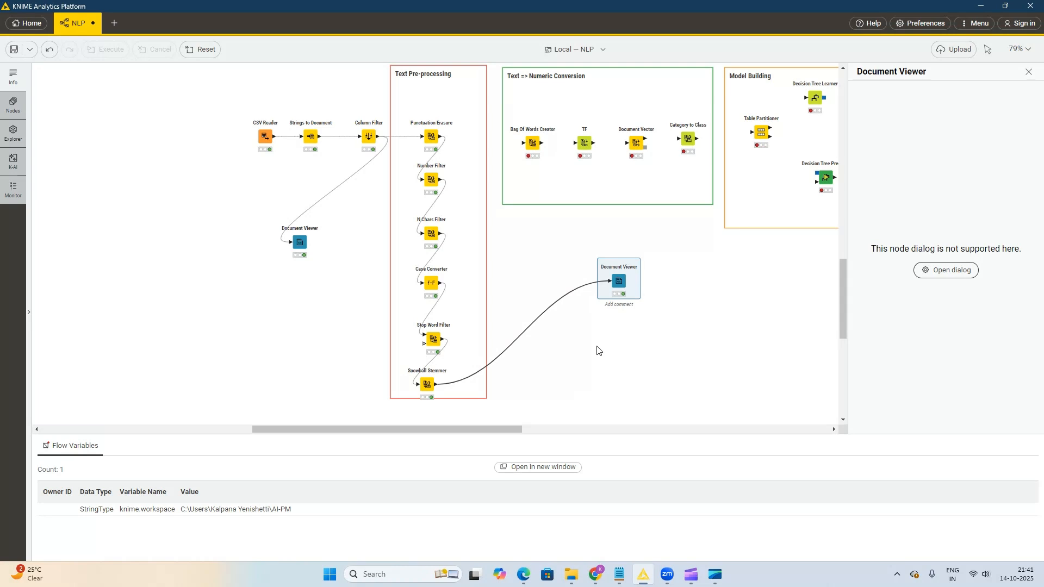
Step: Connect the Snowball Stemmer to the Bag Of Words Creator and execute it with Preprocessed Document as the document column and both columns included
scroll(670, 357, up, 2)
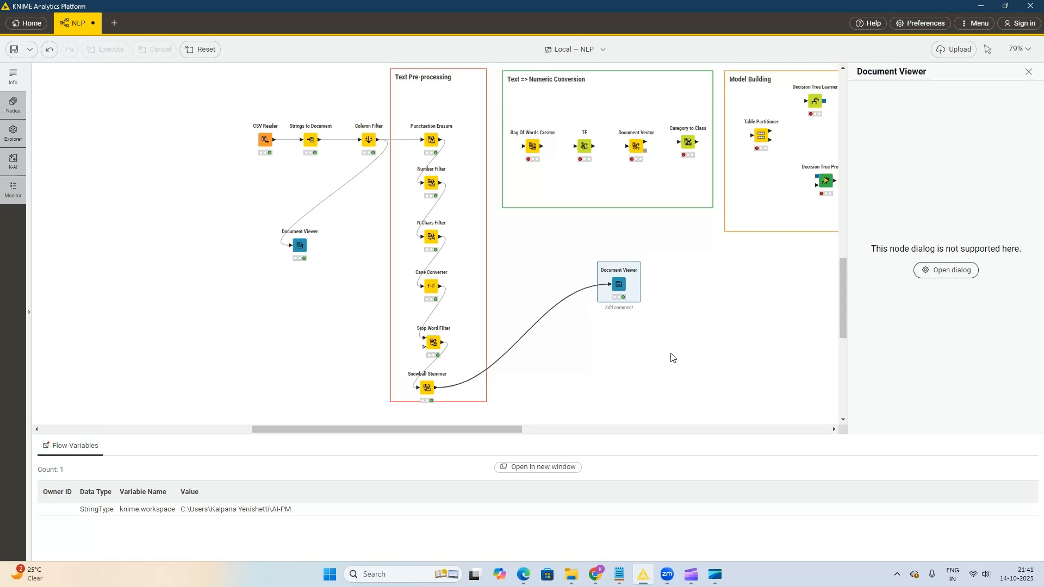
scroll(692, 374, down, 2)
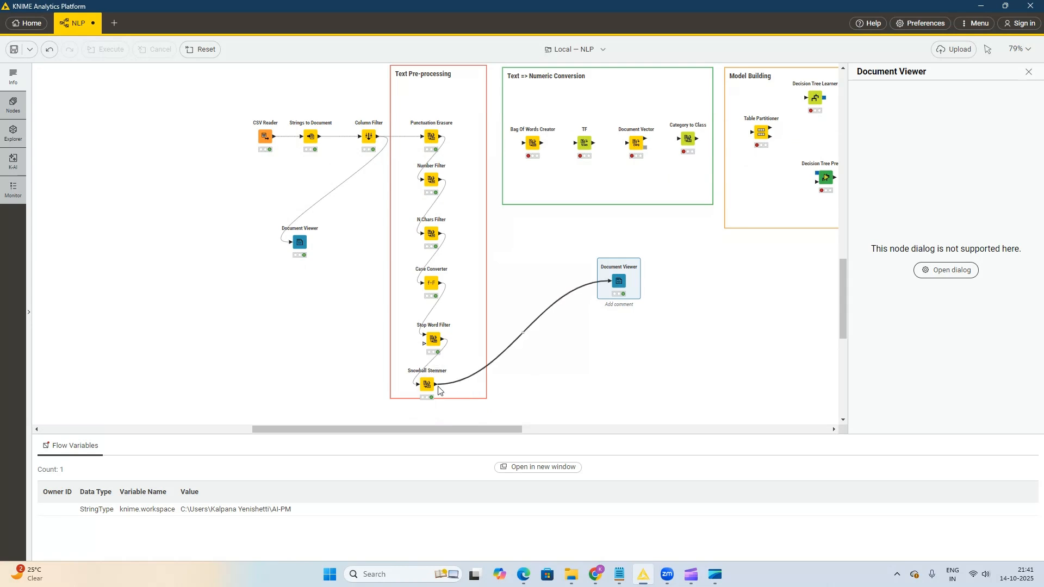
drag(438, 385, 525, 143)
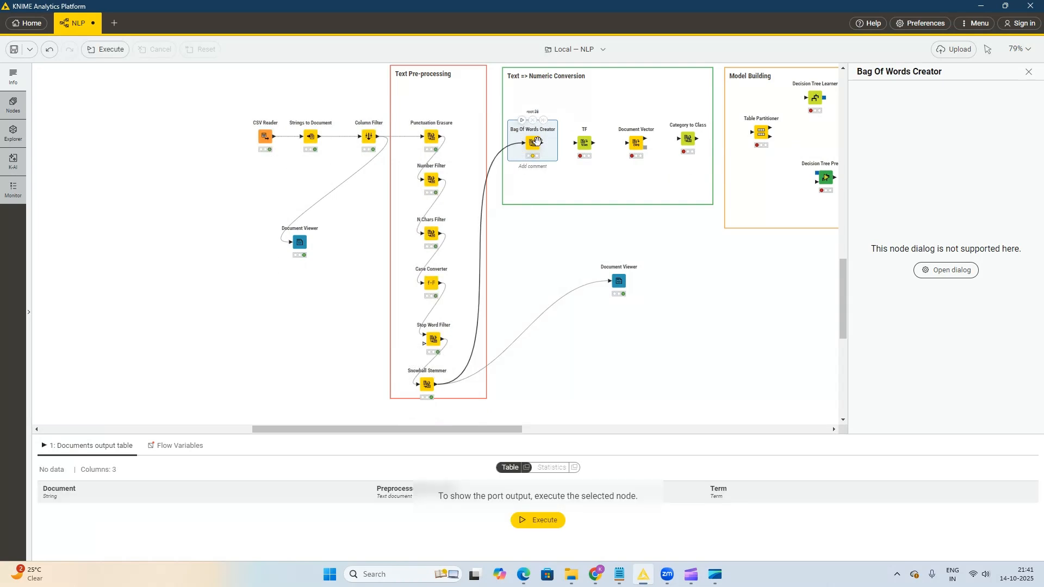
right_click(535, 141)
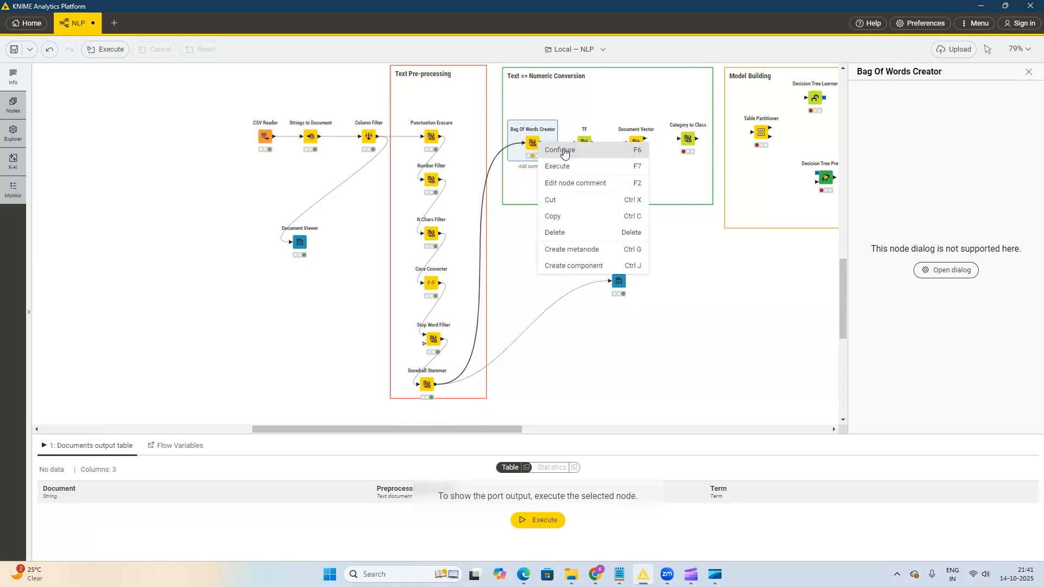
click(564, 151)
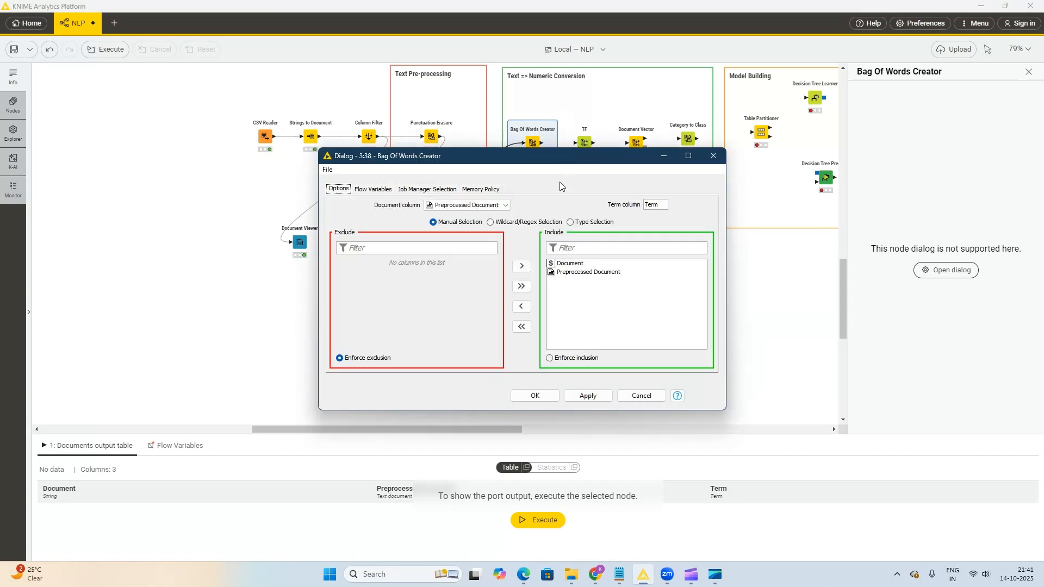
click(534, 396)
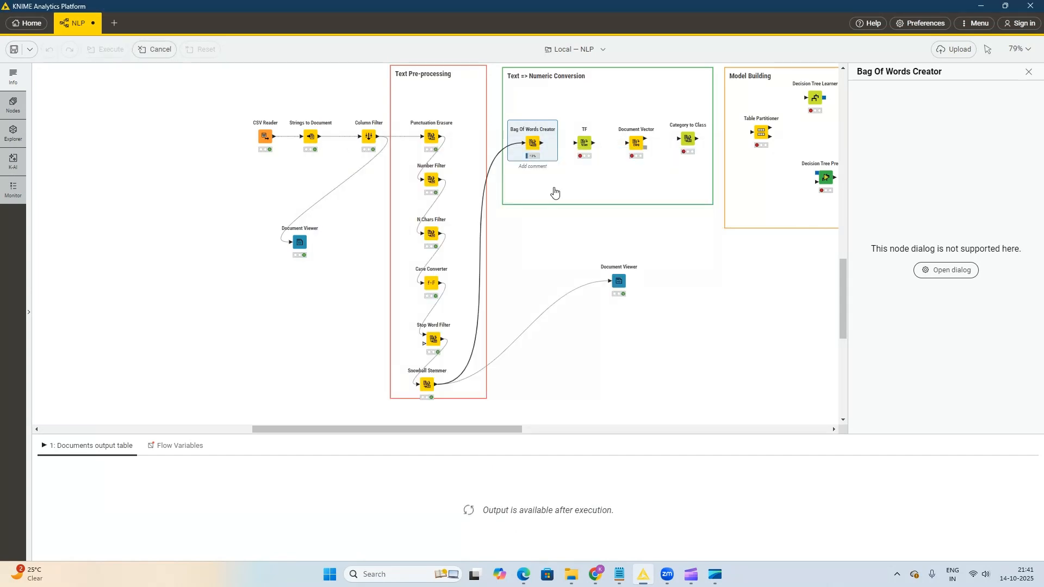
Step: Connect the Bag Of Words Creator to the TF node and turn off its Relative frequency option
scroll(554, 187, up, 2)
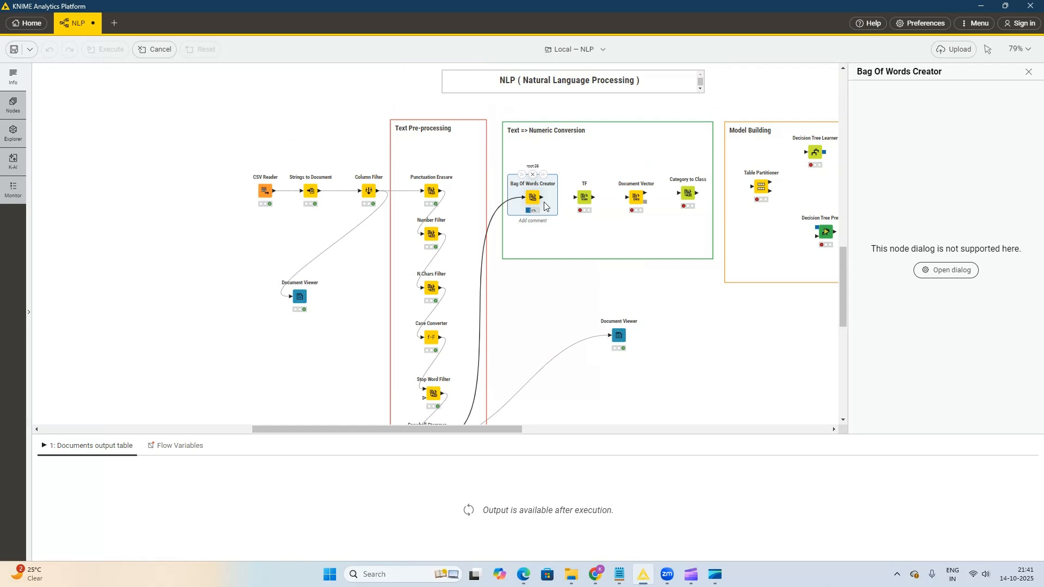
click(584, 196)
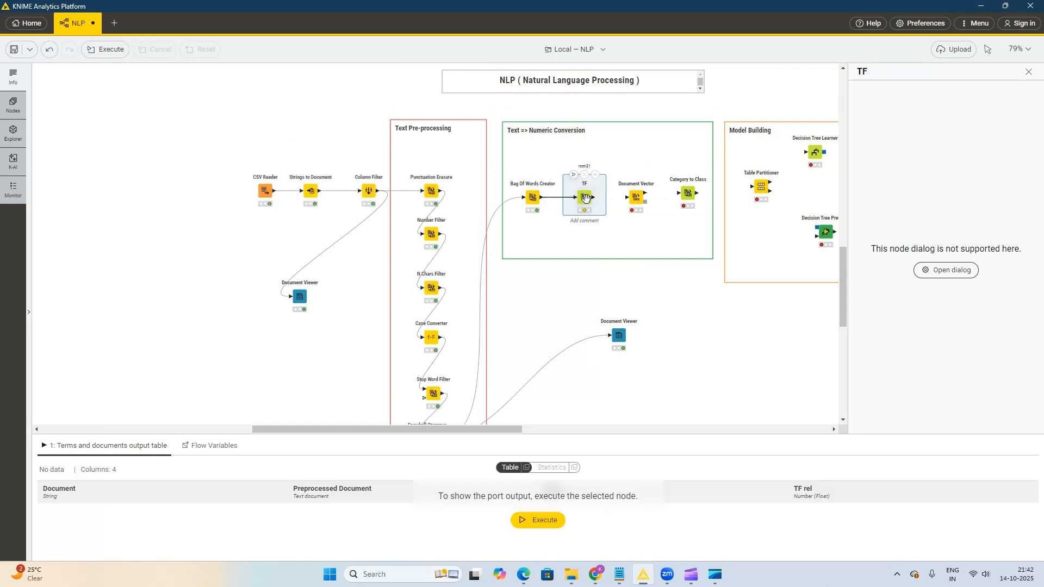
right_click(585, 197)
click(597, 211)
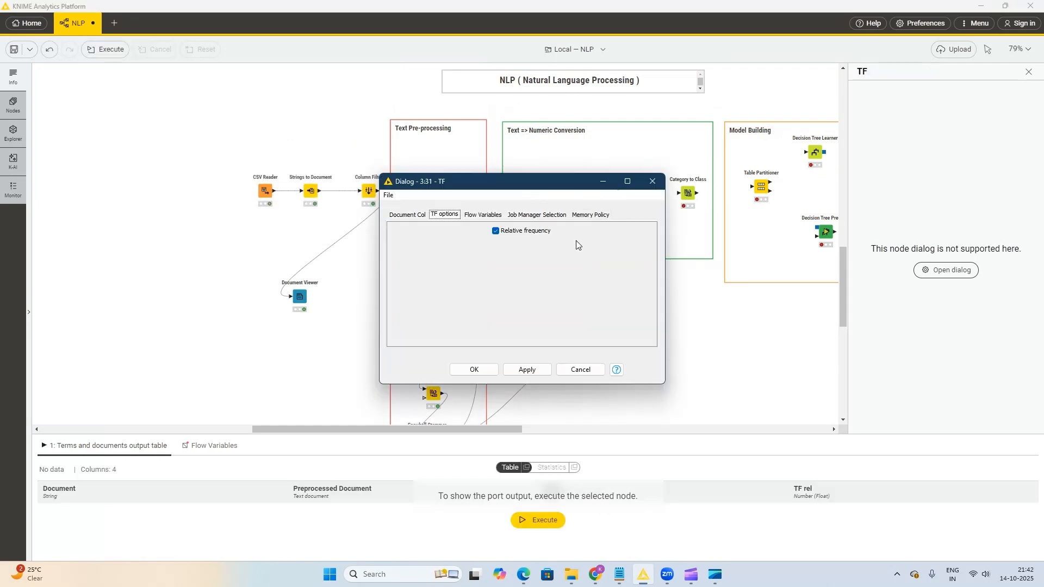
click(496, 231)
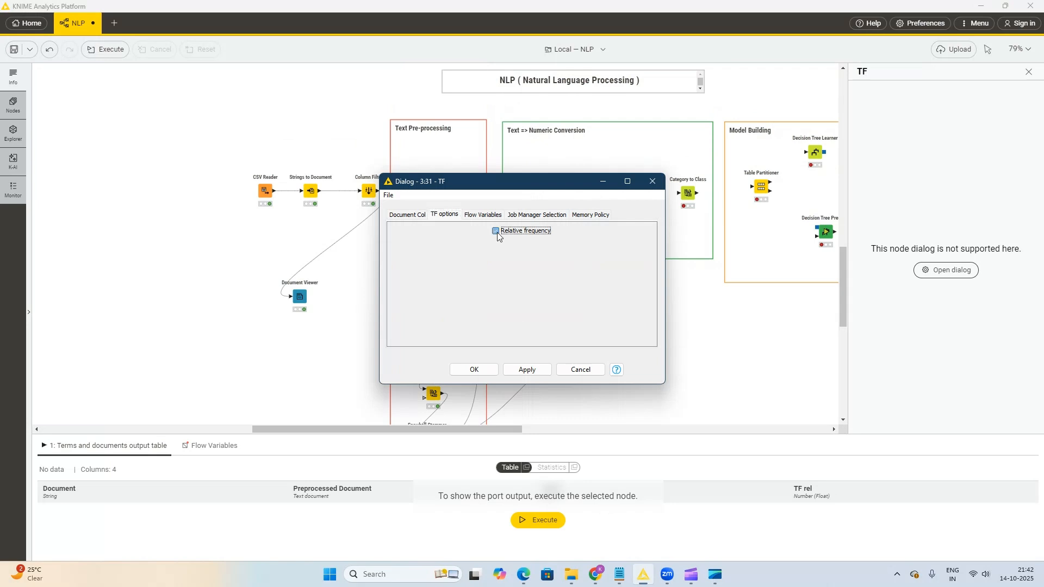
click(524, 370)
click(473, 370)
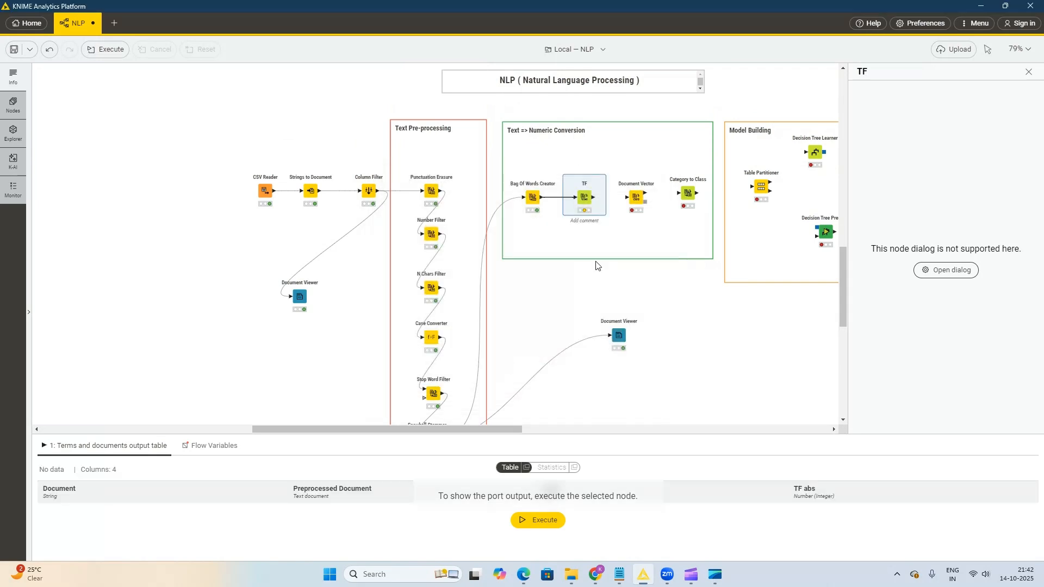
Step: Compare the output tables of the Bag Of Words Creator and the Snowball Stemmer, checking the rows and the Term column
click(537, 201)
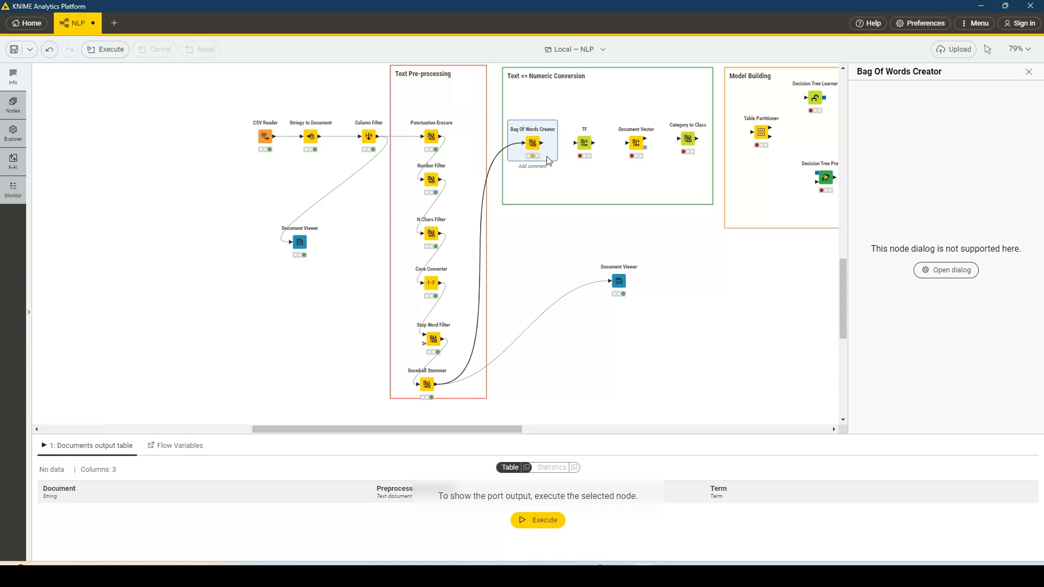
scroll(797, 543, down, 1)
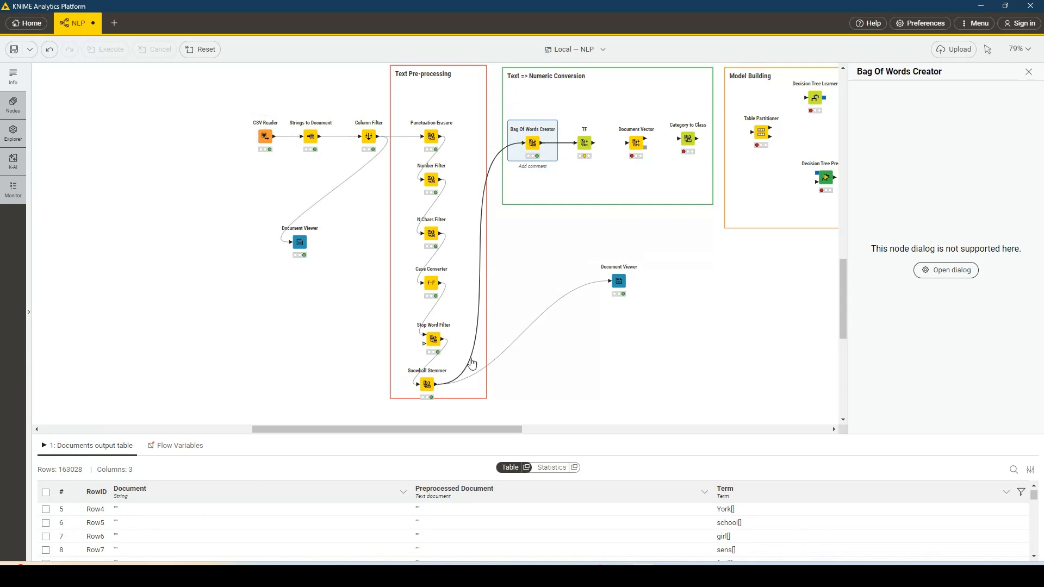
click(427, 382)
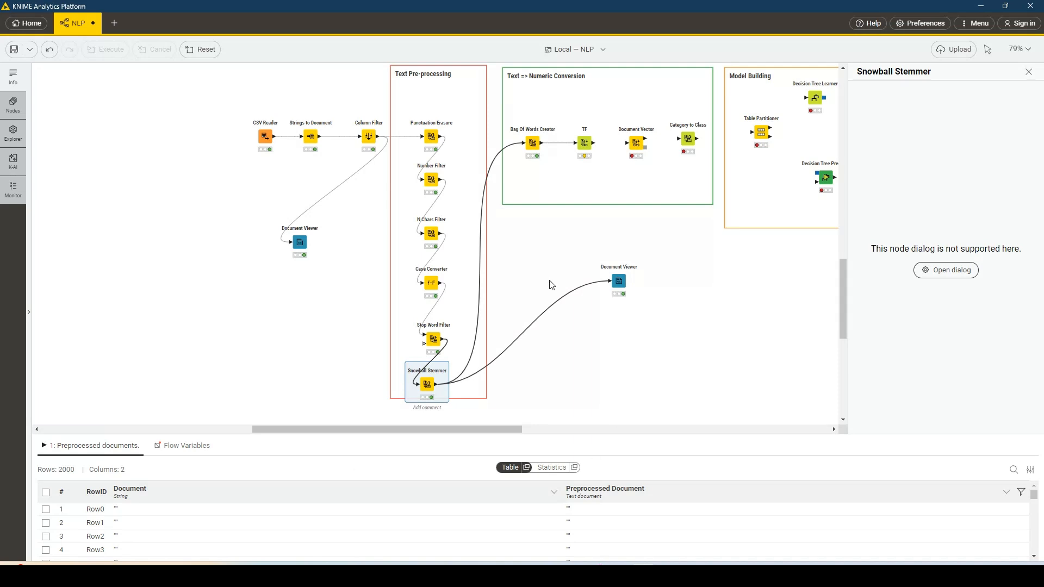
click(535, 137)
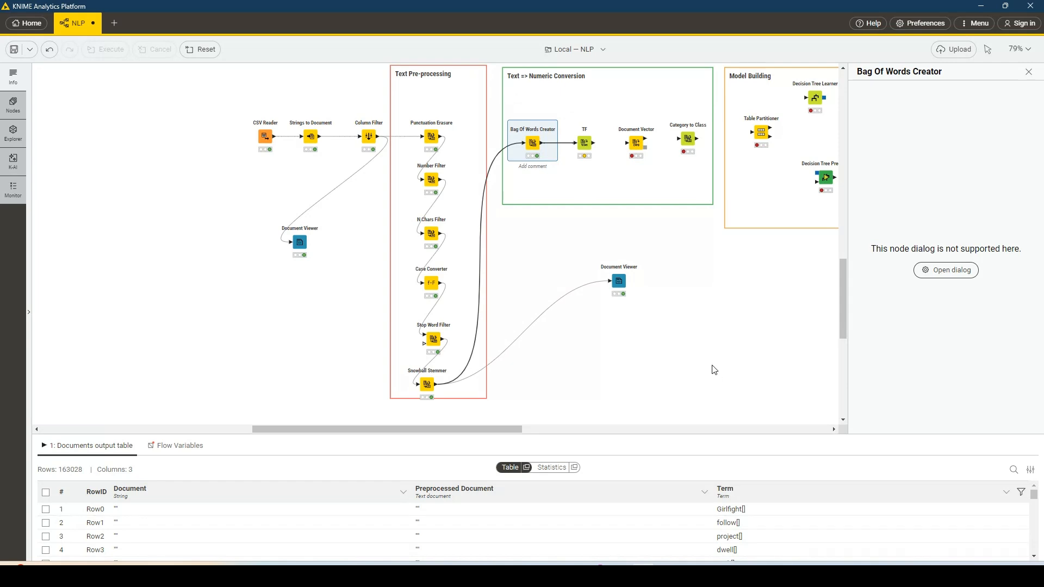
Step: Execute the TF node to compute absolute term frequencies
right_click(585, 142)
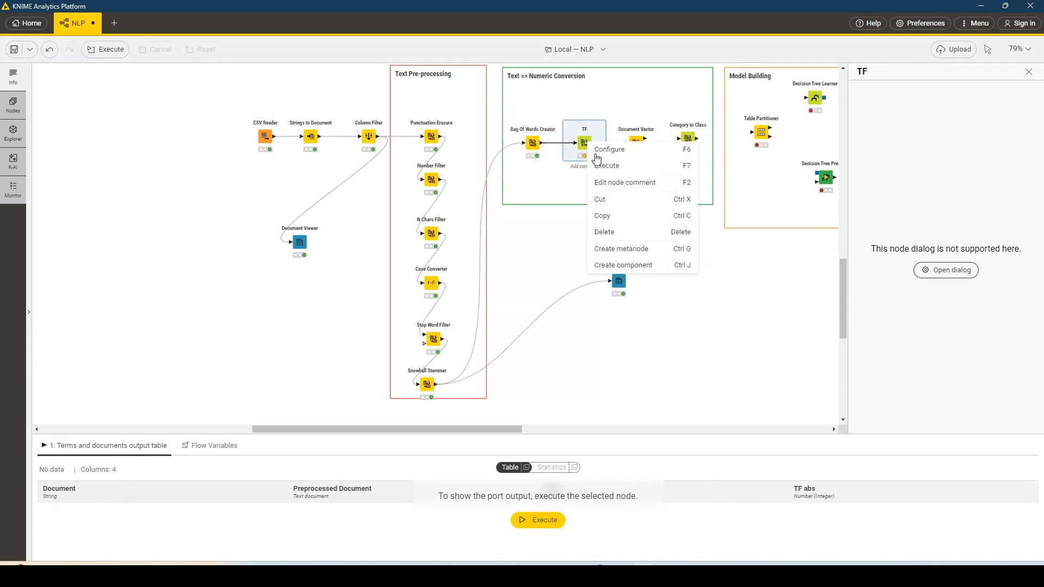
click(610, 172)
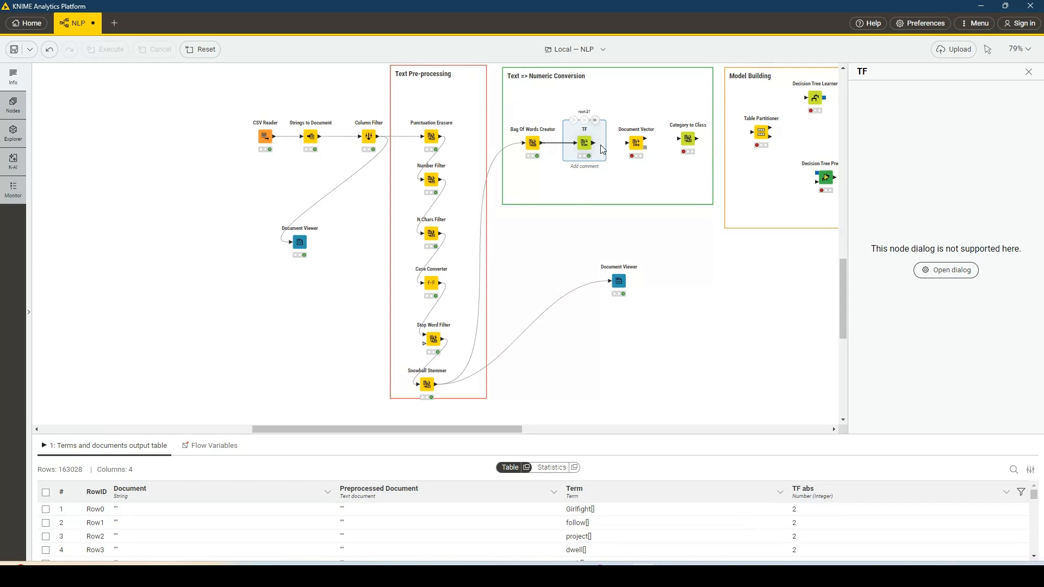
Step: Connect the TF node to the Document Vector node and execute it
click(636, 142)
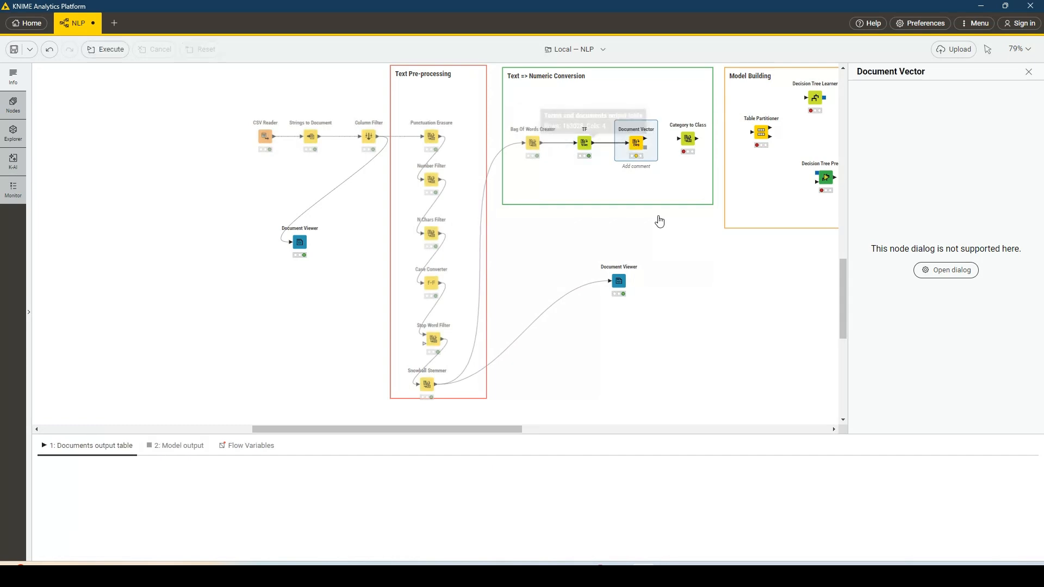
right_click(634, 152)
click(649, 174)
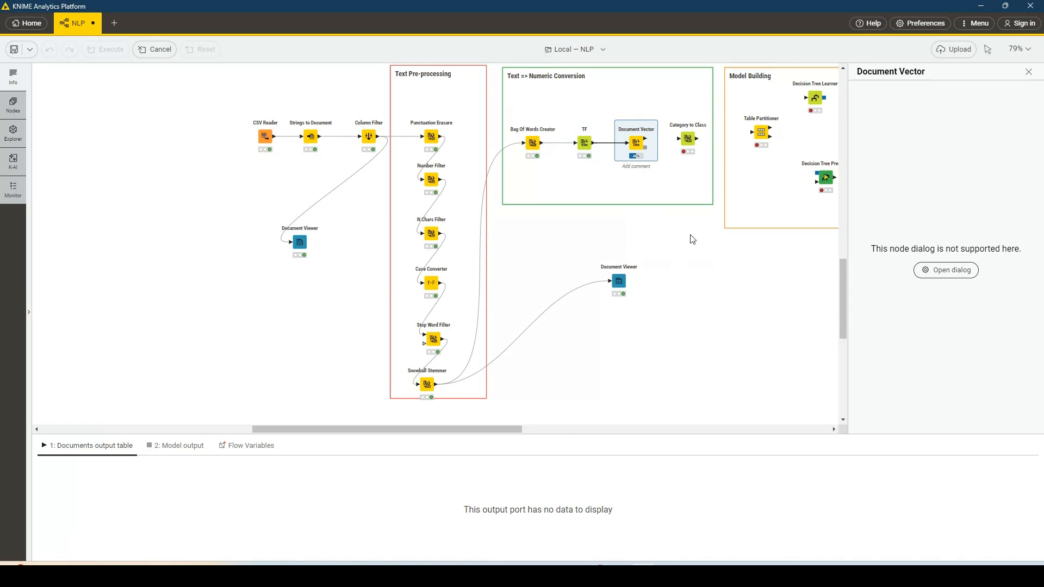
Step: Select the Document Vector node again and examine its documents output table with one column per term
mouse_move(586, 147)
click(608, 175)
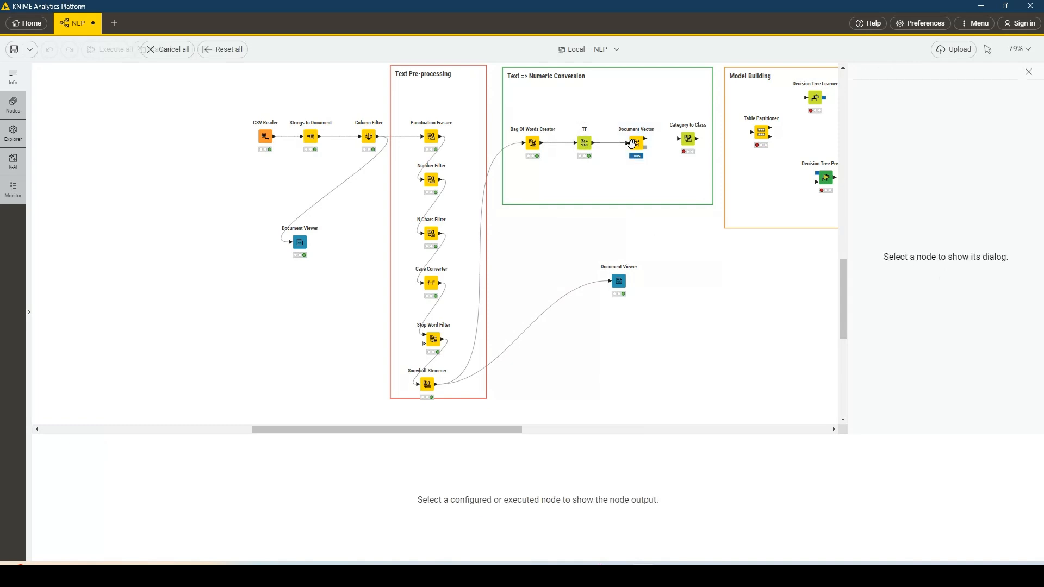
right_click(641, 147)
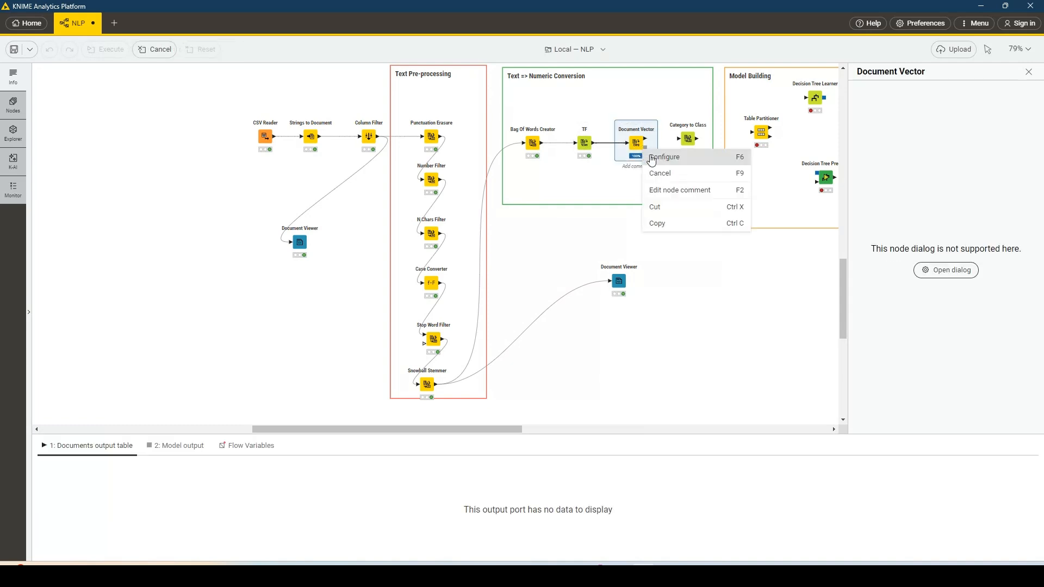
click(618, 181)
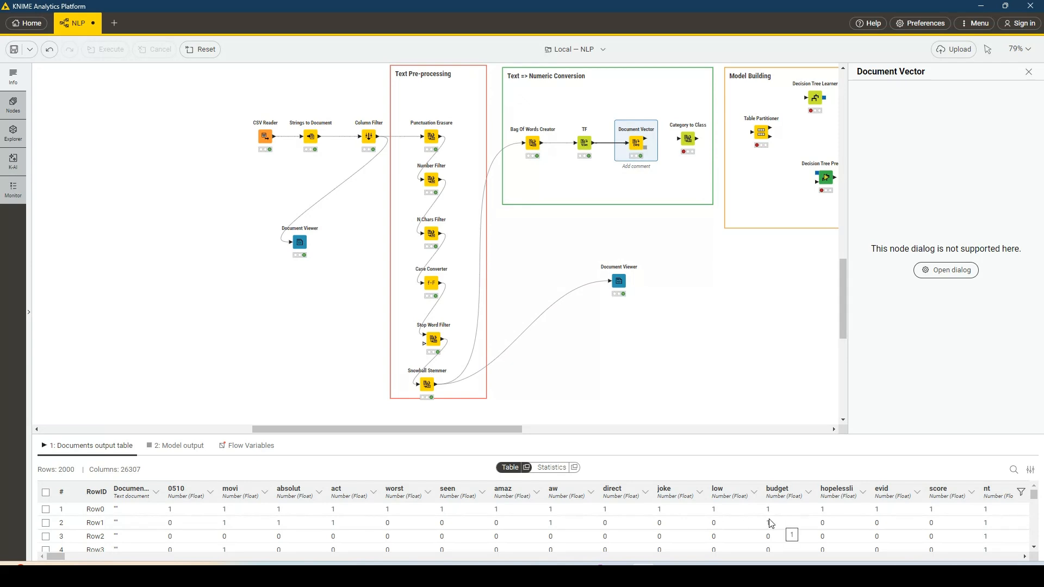
mouse_move(537, 146)
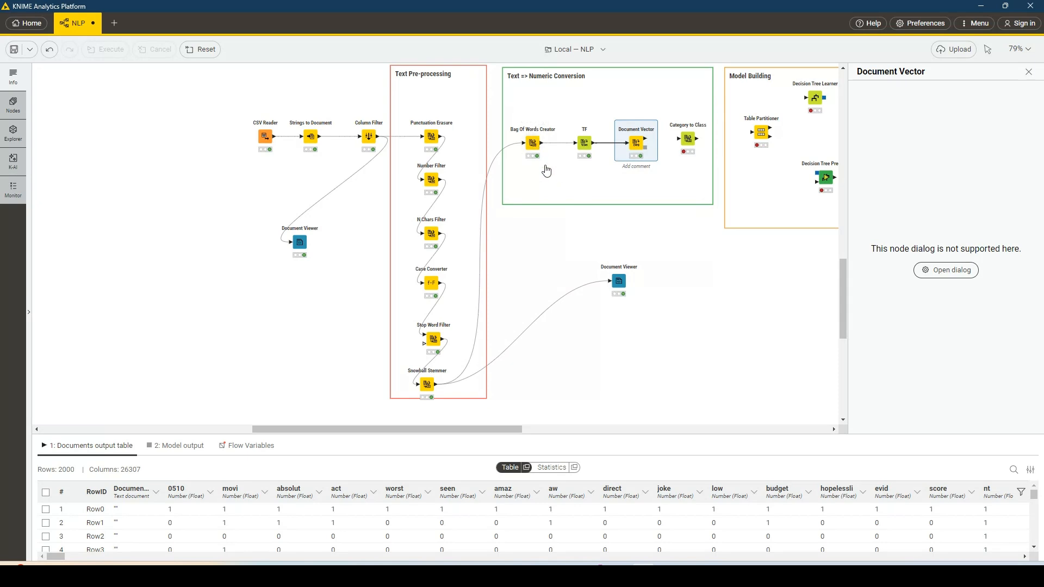
Step: Connect the Document Vector node's documents output to the Category to Class node and execute it
mouse_move(578, 152)
mouse_move(630, 150)
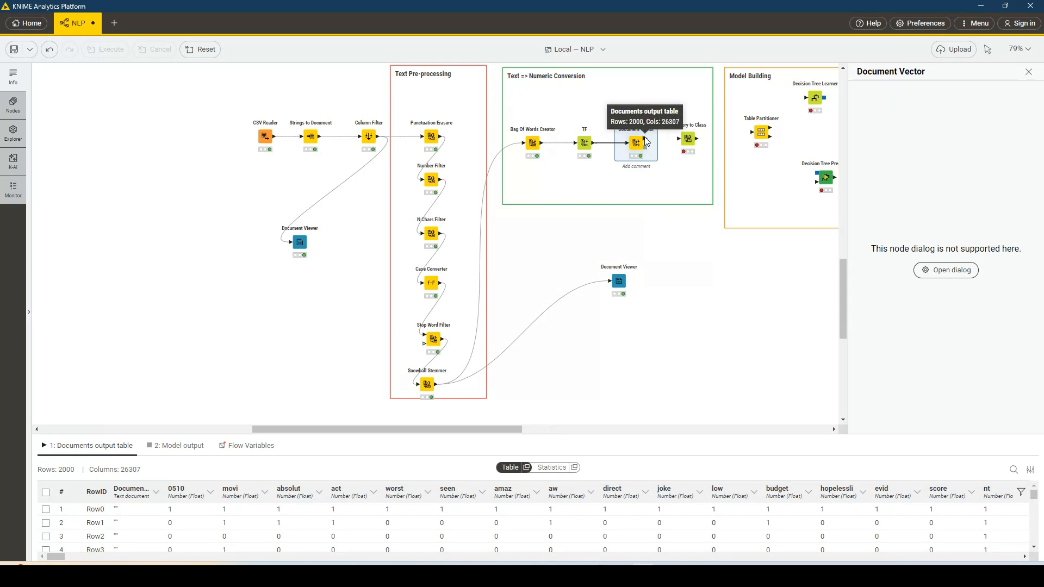
drag(646, 141, 686, 141)
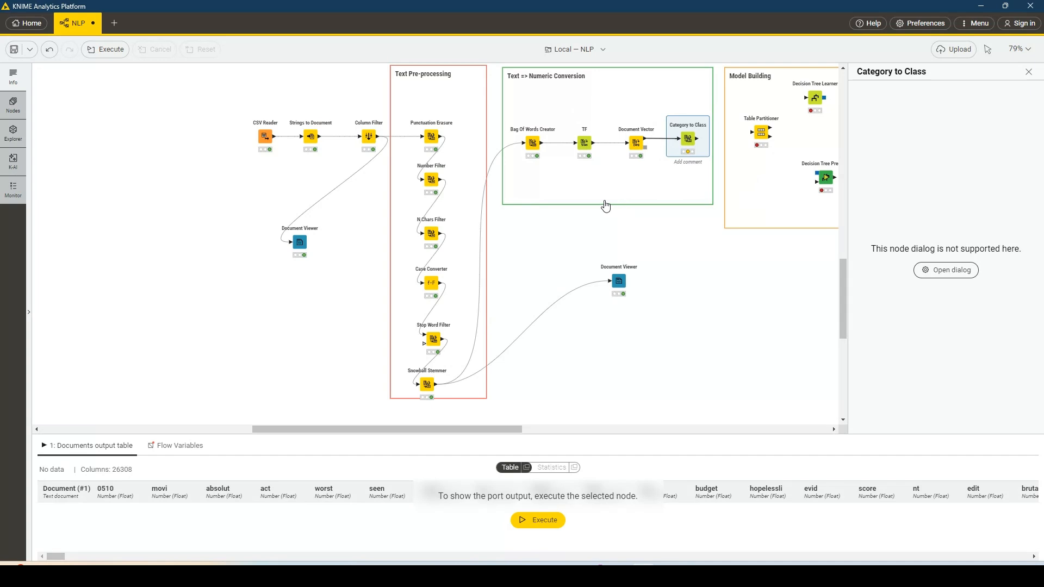
right_click(684, 150)
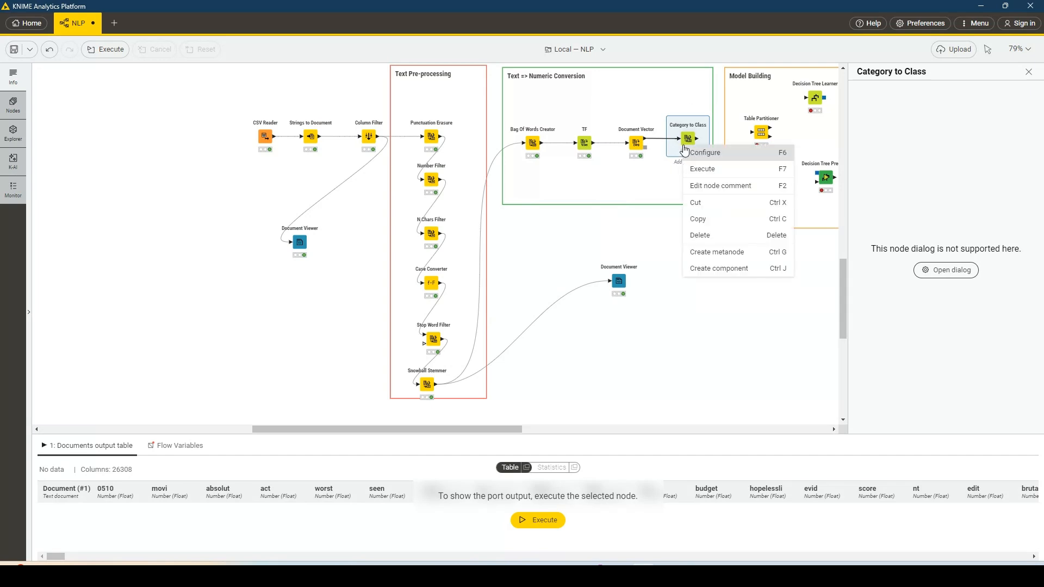
click(701, 169)
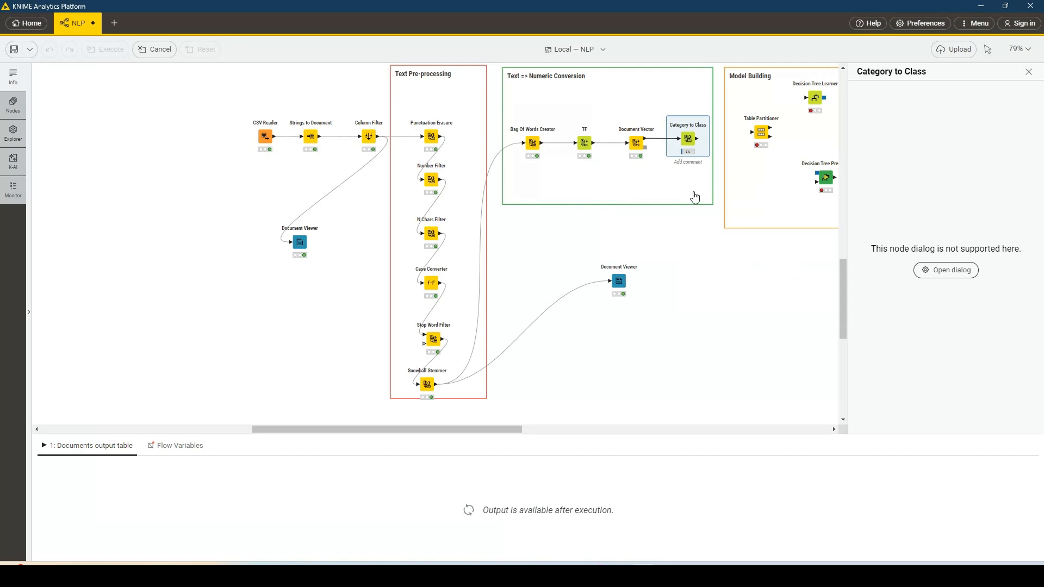
Step: Examine the Category to Class output across its columns and compare its column count with the Document Vector output
drag(502, 429, 552, 428)
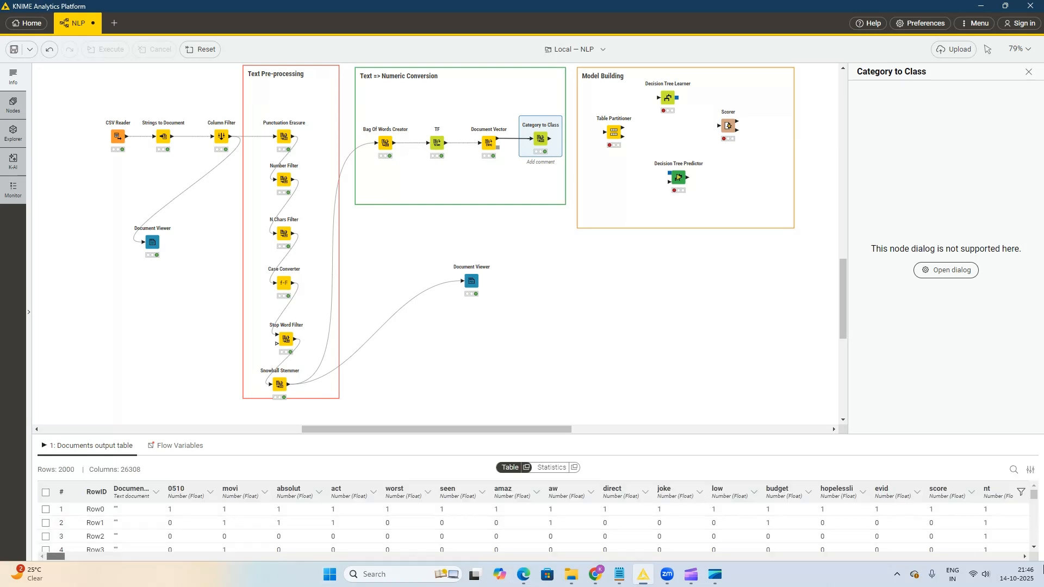
click(1000, 556)
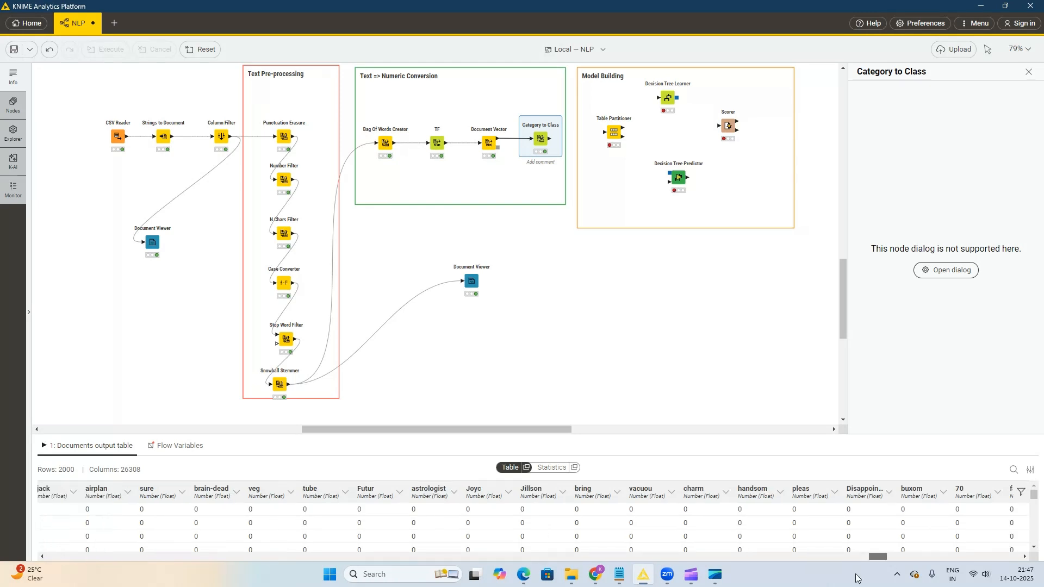
drag(855, 574, 1016, 562)
click(58, 555)
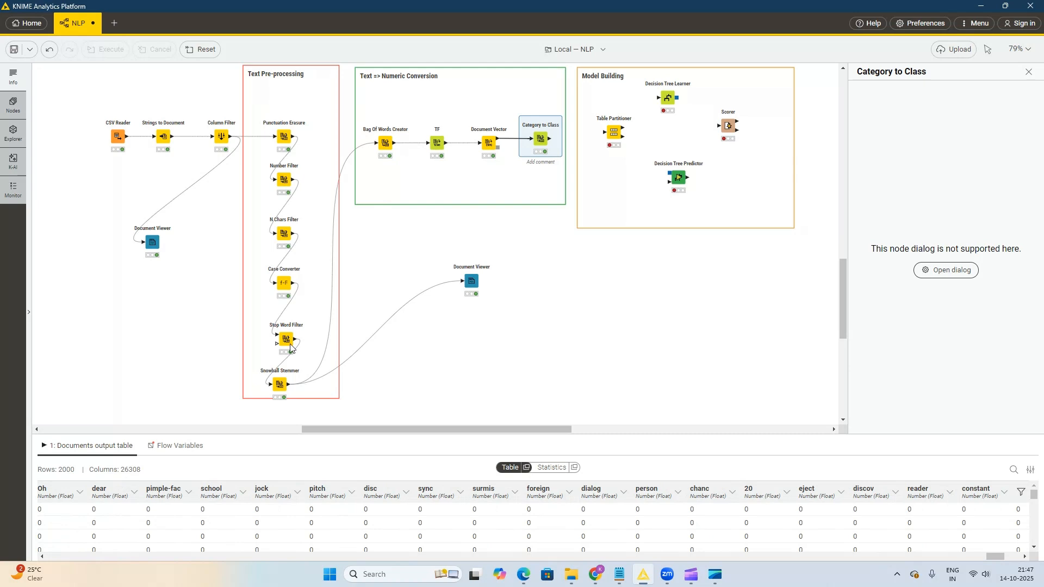
click(489, 142)
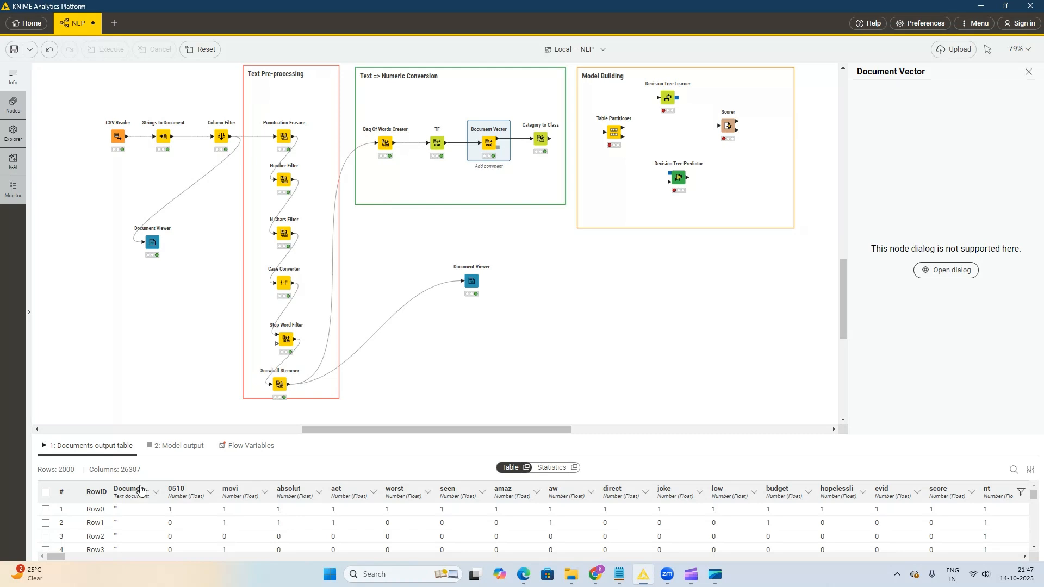
click(541, 139)
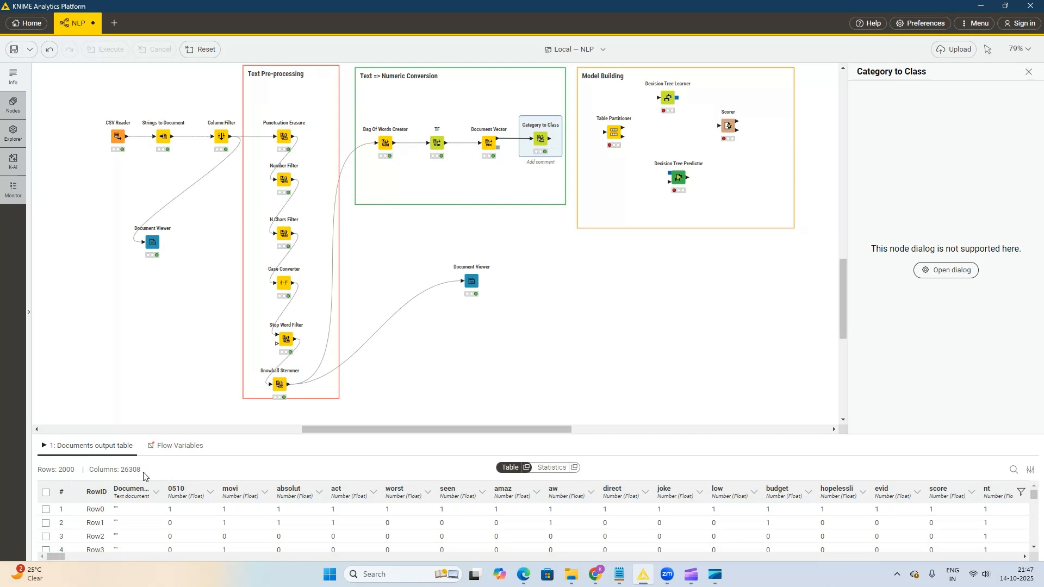
Step: Connect the Category to Class output to the Table Partitioner and execute it
mouse_move(543, 137)
drag(551, 139, 614, 139)
click(613, 139)
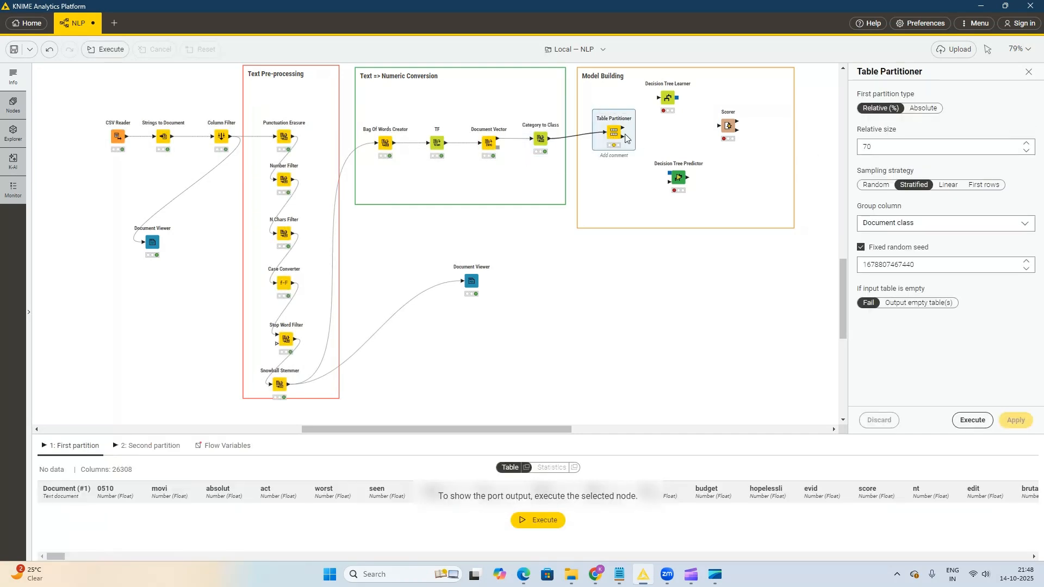
right_click(616, 133)
click(635, 160)
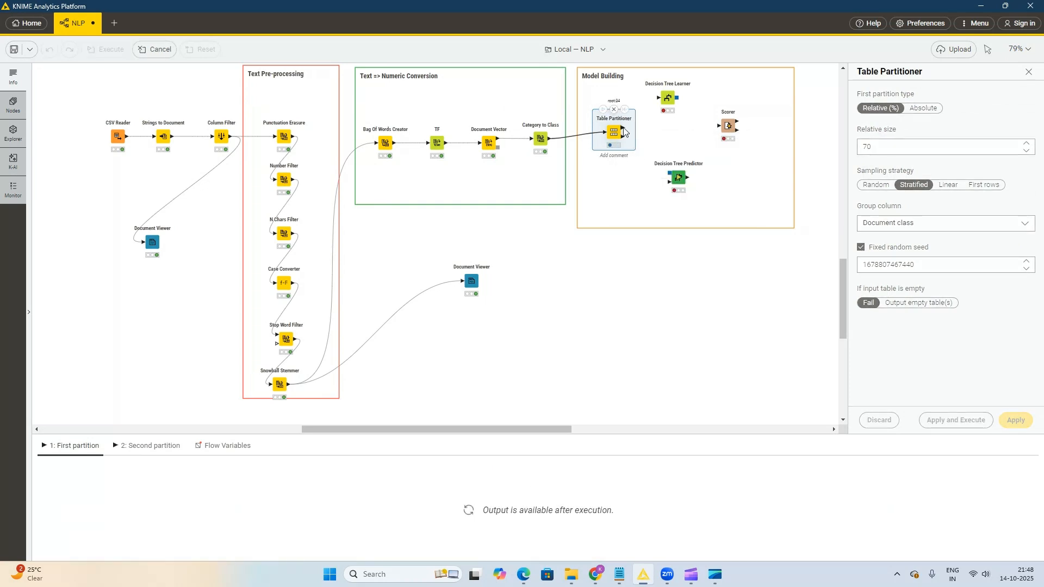
Step: Connect the Table Partitioner's first partition to the Decision Tree Learner, accept the Learner's configuration and execute it
drag(623, 129, 667, 97)
right_click(667, 98)
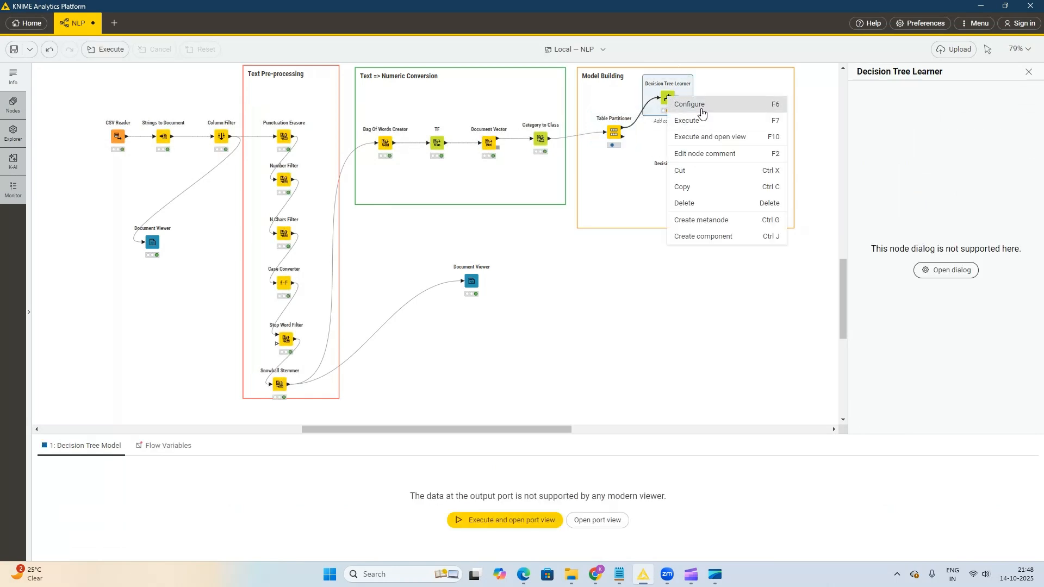
click(701, 112)
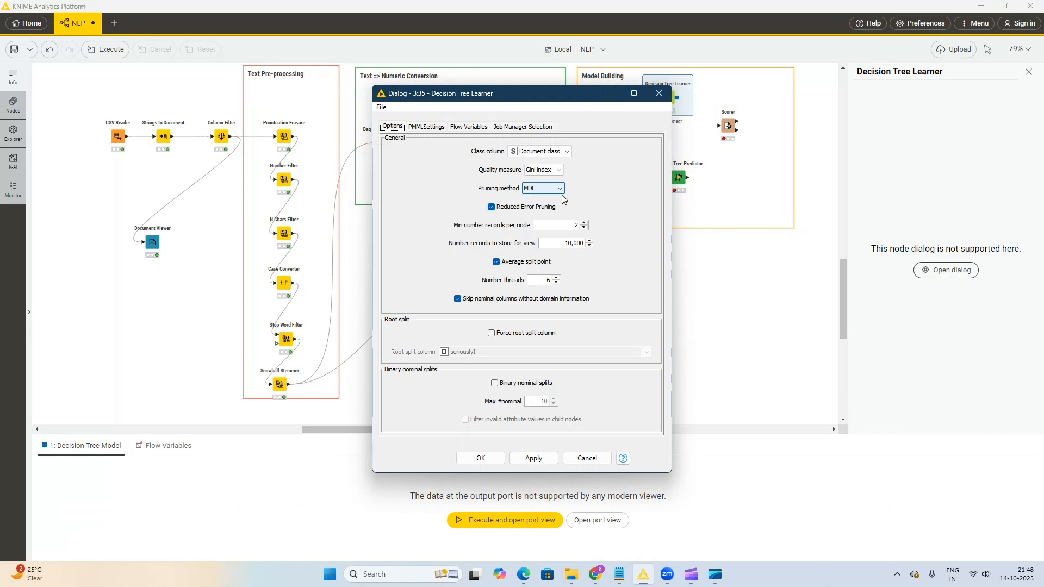
click(481, 459)
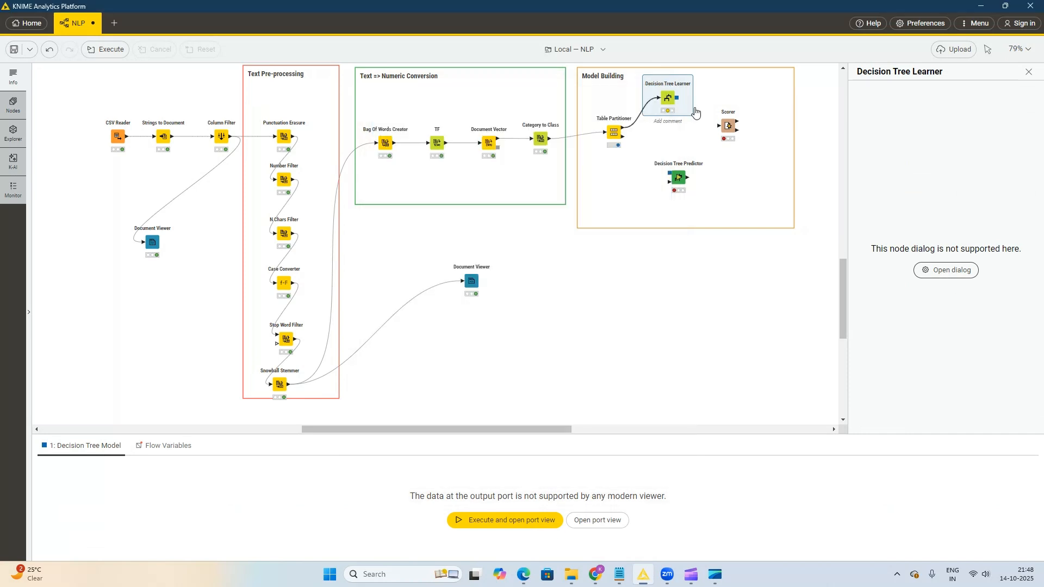
right_click(671, 102)
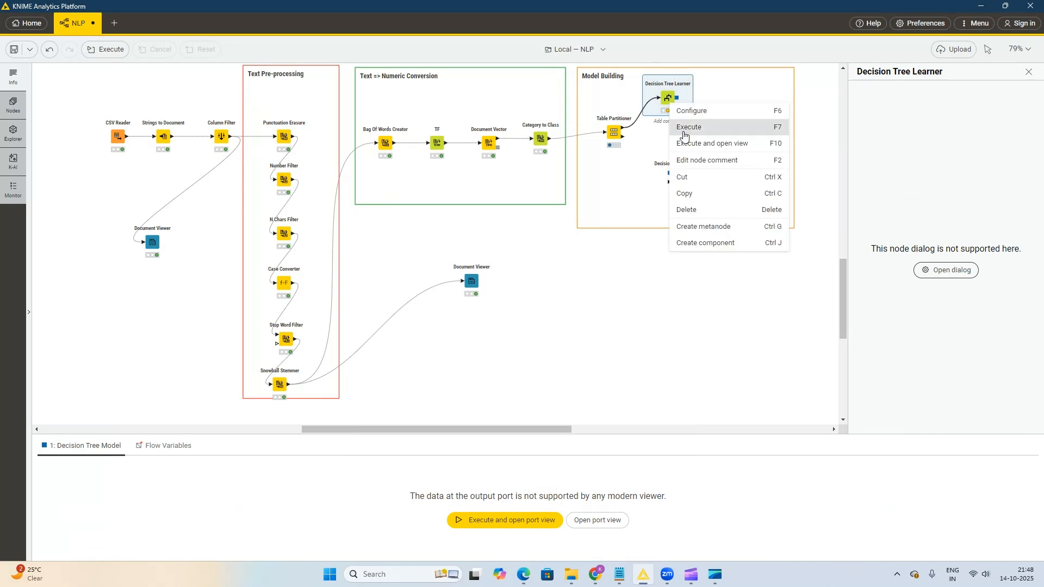
click(684, 127)
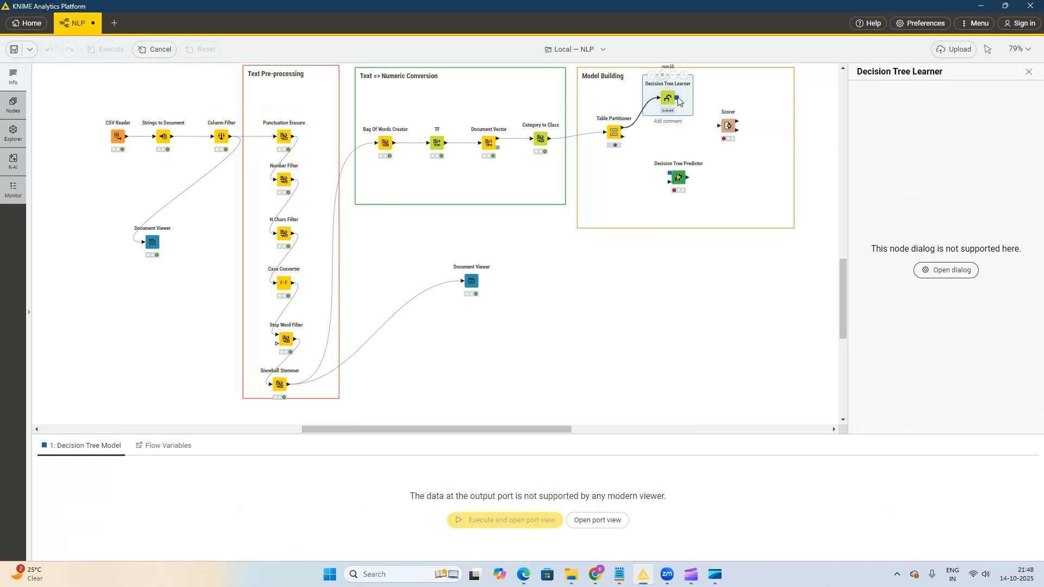
Step: Connect the learner's model and the Table Partitioner's second partition to the Decision Tree Predictor and execute it
drag(679, 100, 670, 174)
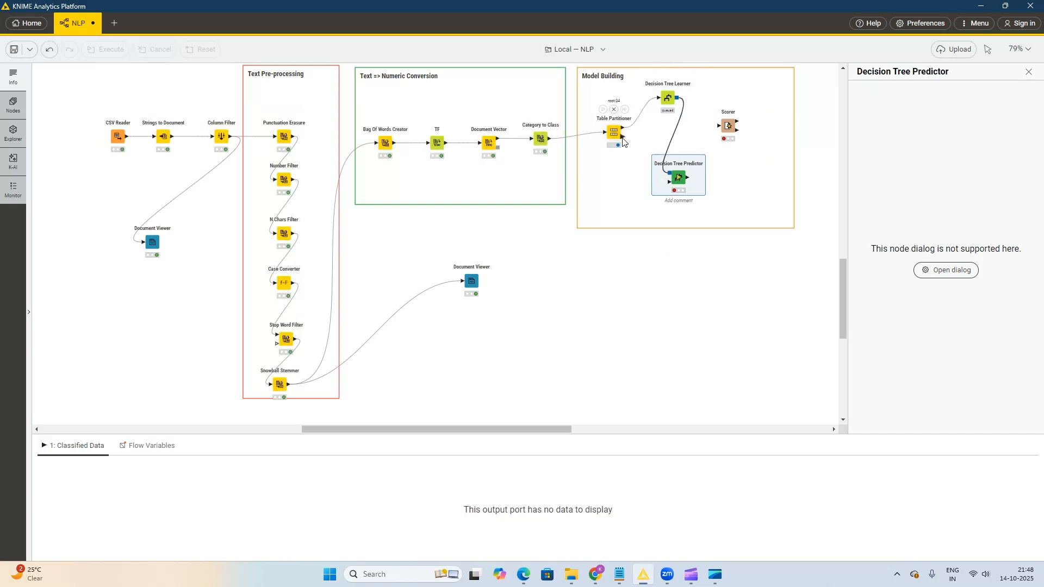
right_click(674, 177)
click(691, 202)
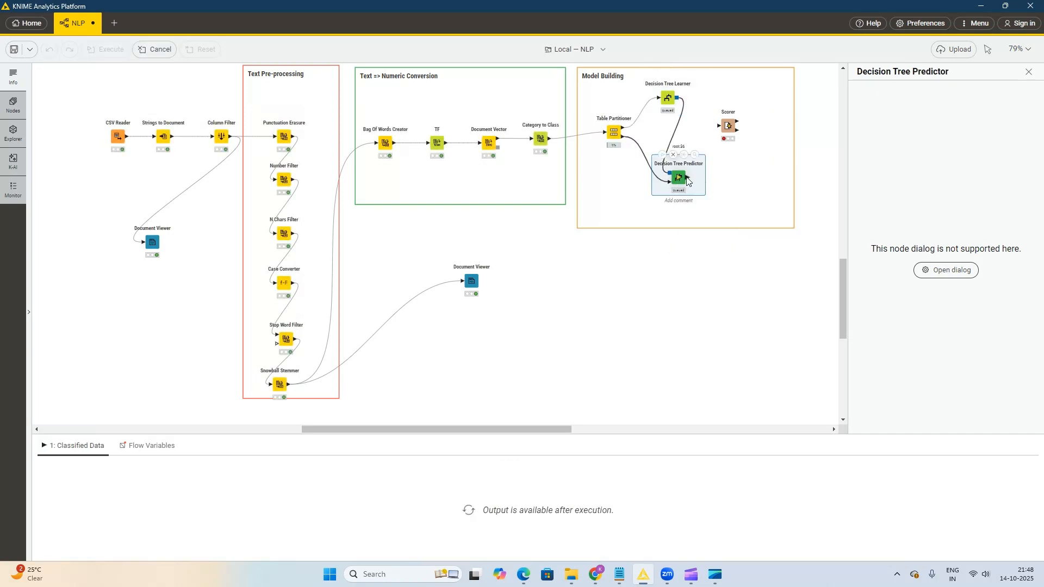
Step: Connect the Decision Tree Predictor's classified data to the Scorer and execute it
drag(690, 178, 719, 126)
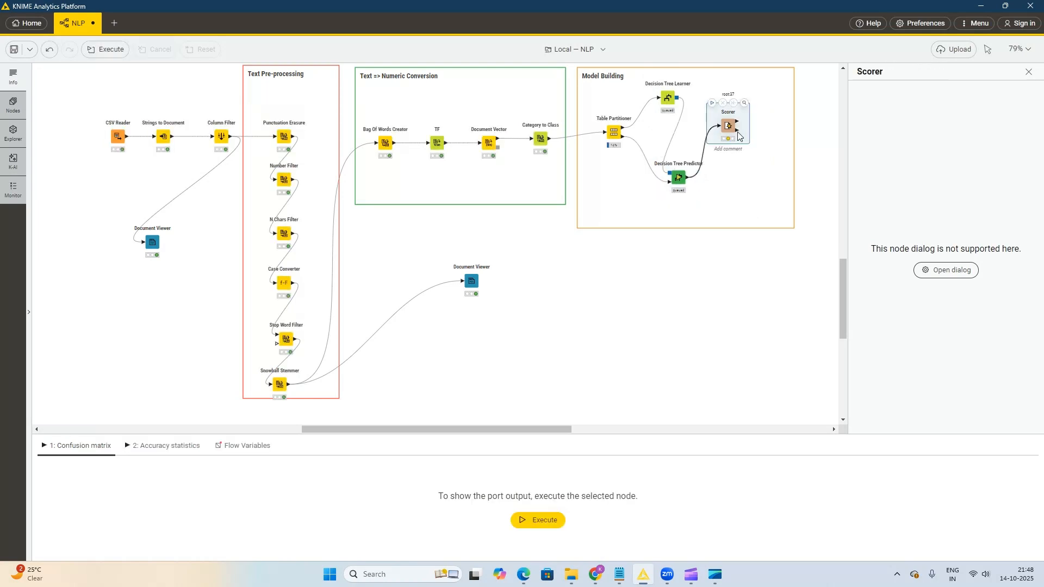
click(723, 101)
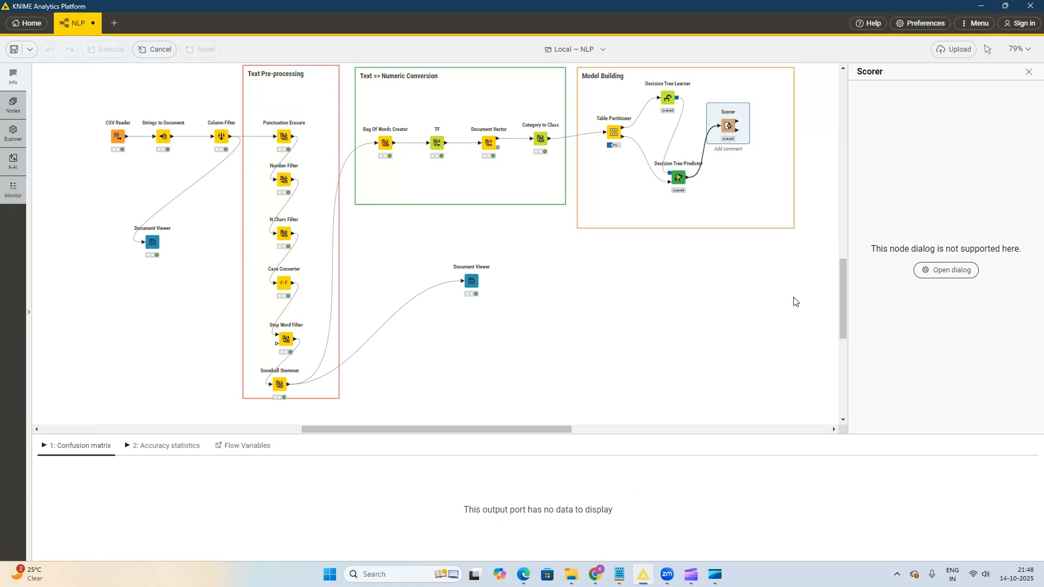
Step: Review the whole workflow from the CSV Reader through pre-processing and numeric conversion to model building
drag(842, 283, 851, 273)
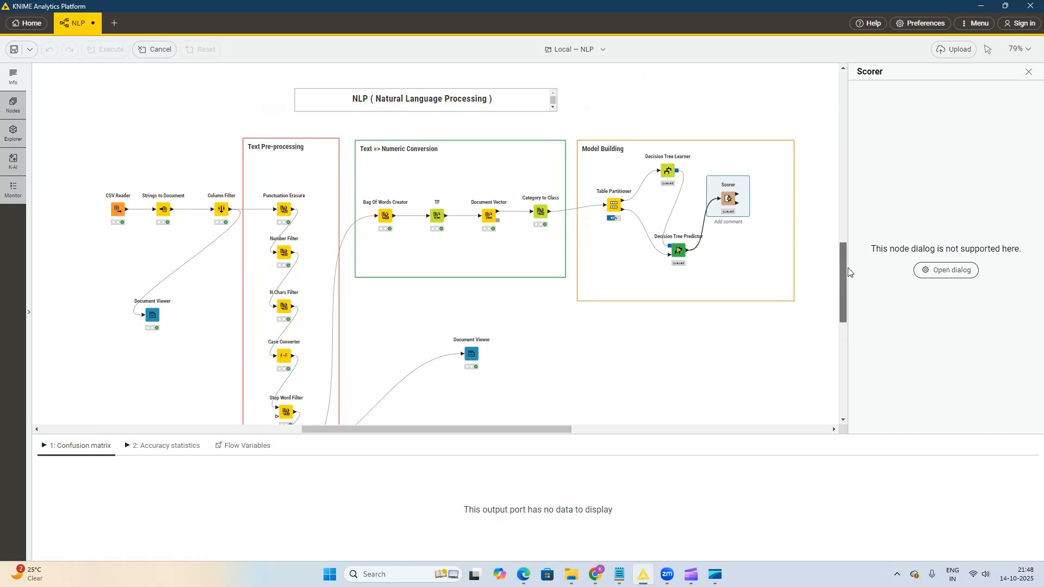
drag(851, 272, 851, 285)
click(660, 286)
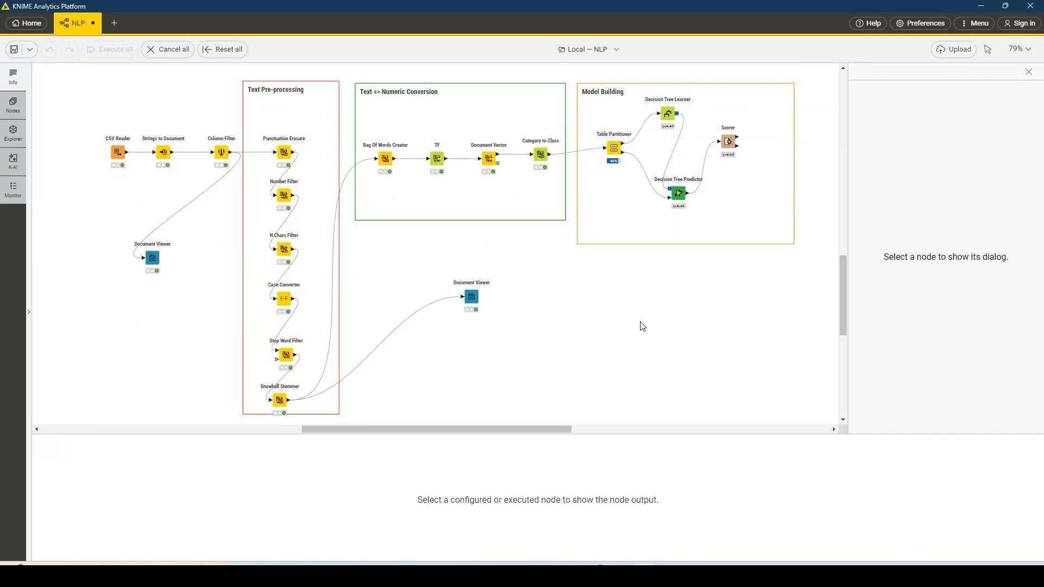
scroll(742, 351, left, 2)
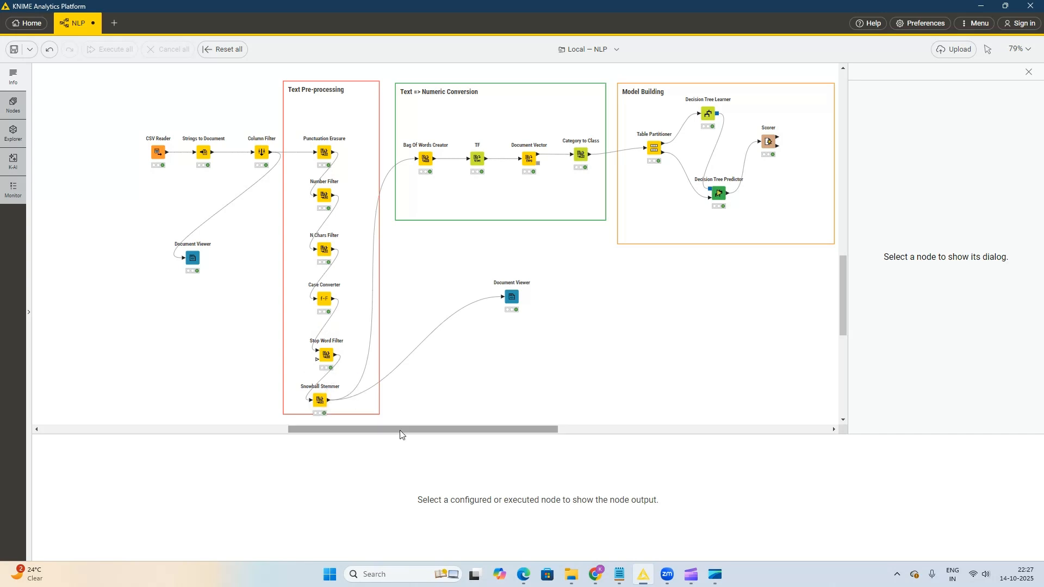
mouse_move(321, 400)
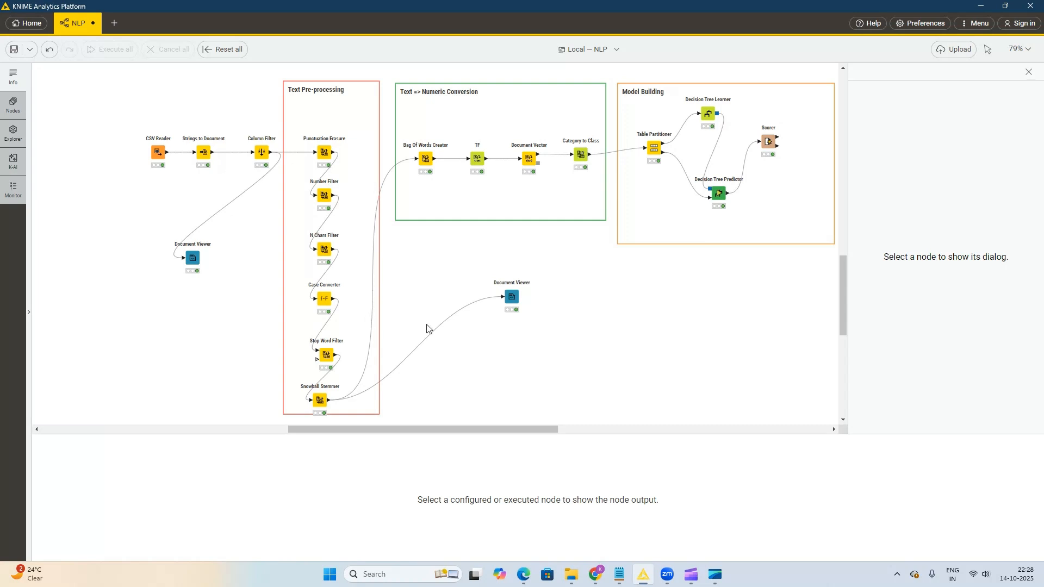
mouse_move(524, 302)
mouse_move(263, 156)
mouse_move(318, 399)
mouse_move(487, 171)
mouse_move(151, 155)
mouse_move(583, 168)
Step: Examine the Scorer's confusion matrix and accuracy statistics, and check the CSV Reader's file table
click(768, 142)
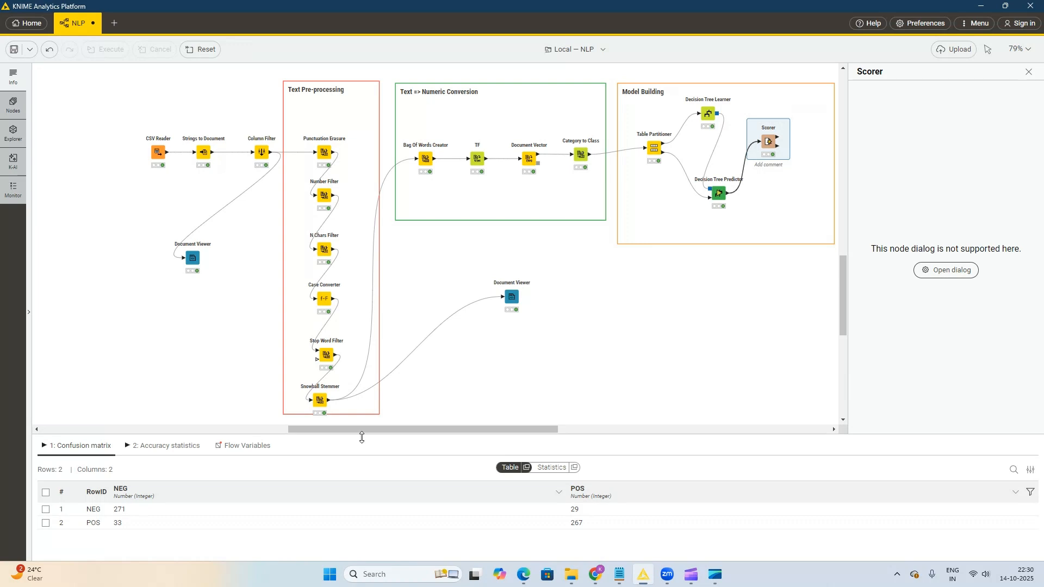
click(157, 451)
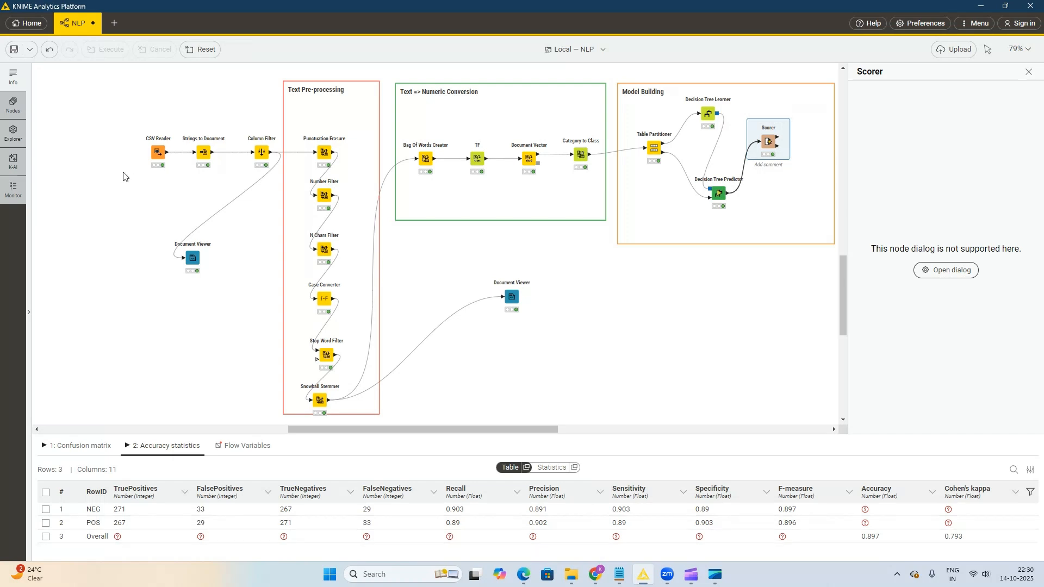
click(158, 152)
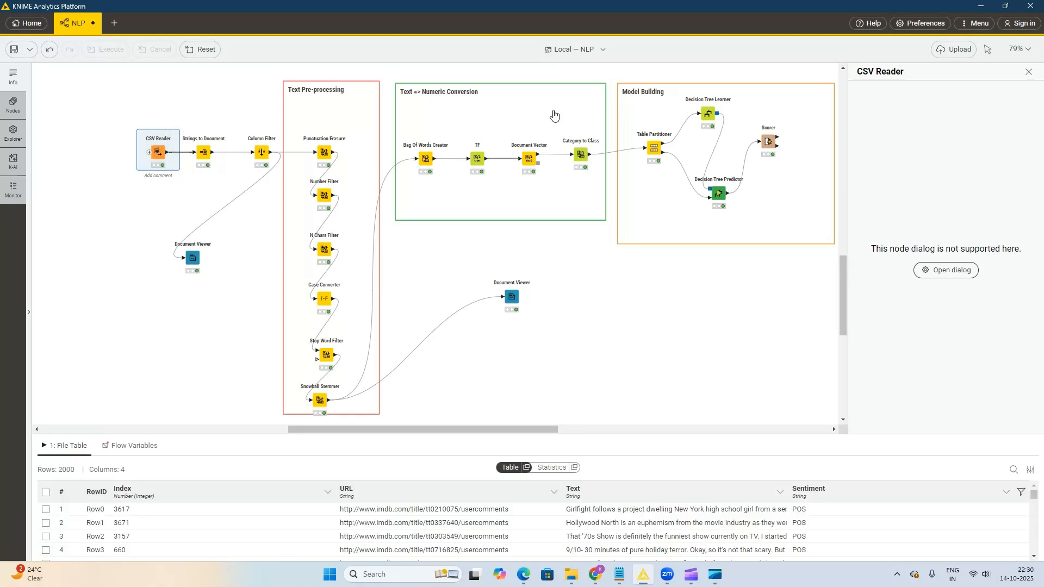
scroll(612, 274, up, 2)
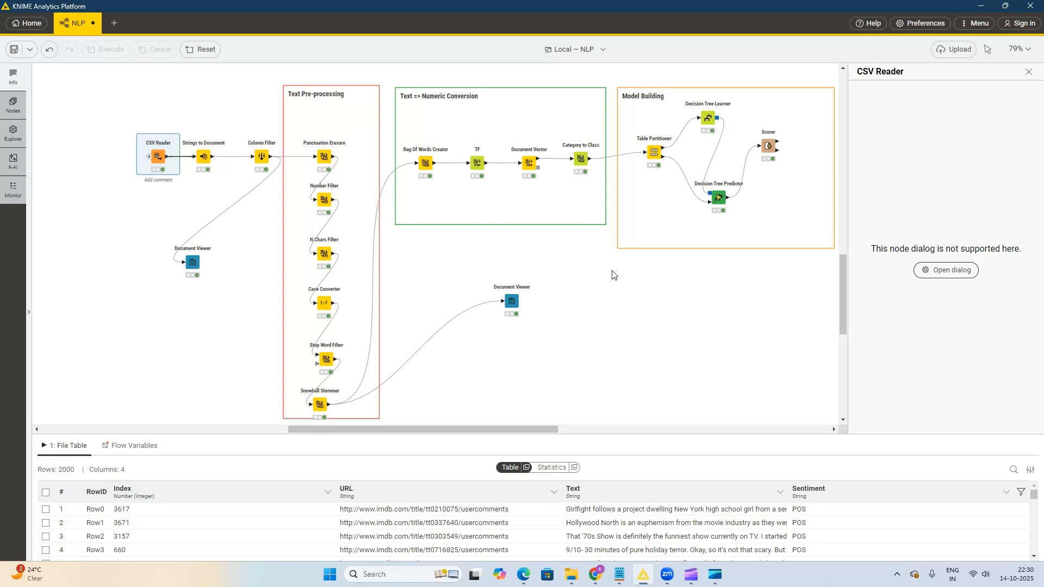